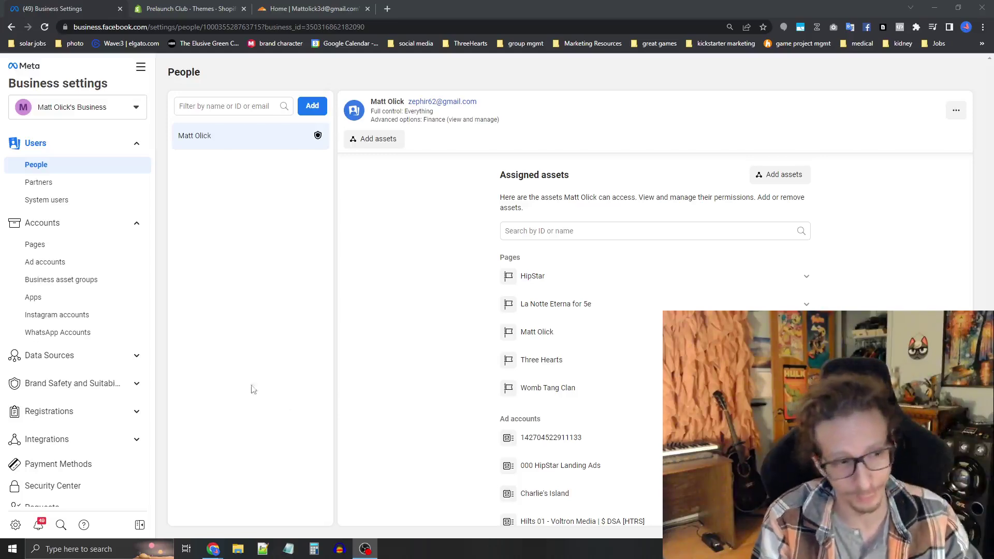
- Open the Pixels page under Data Sources to see the business's pixel list
click(81, 362)
click(93, 399)
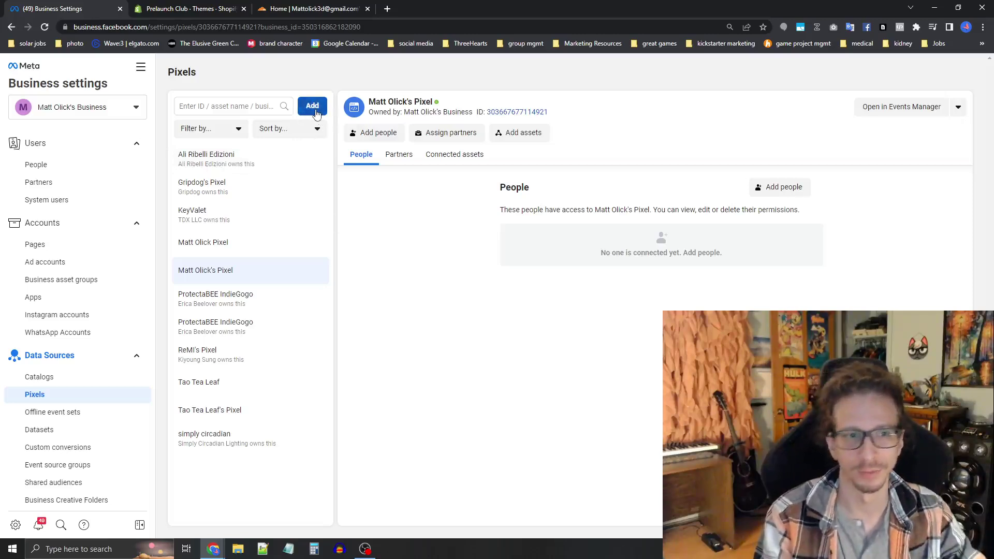
- Copy the pixel's ID from Business Settings, then bring up the Shopify Themes page
click(311, 106)
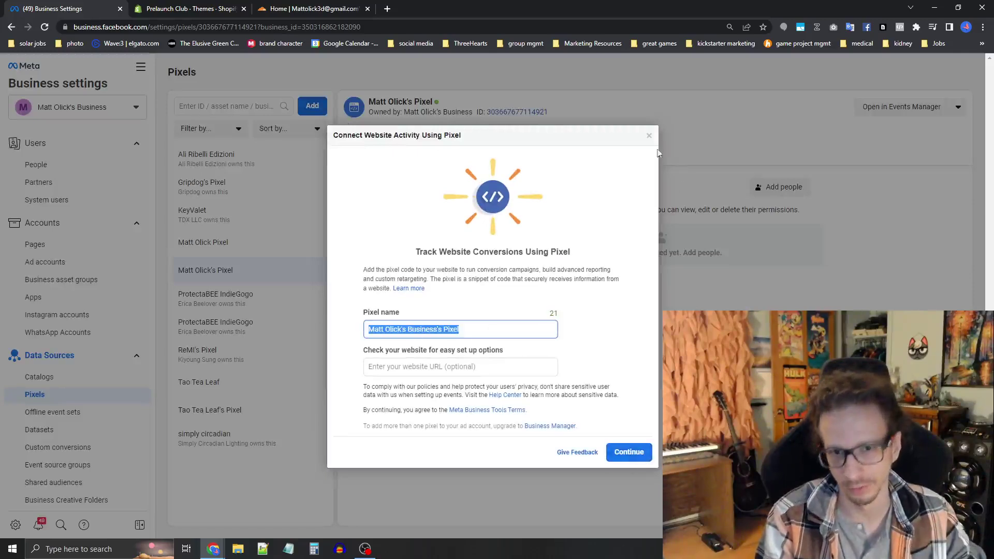
click(648, 135)
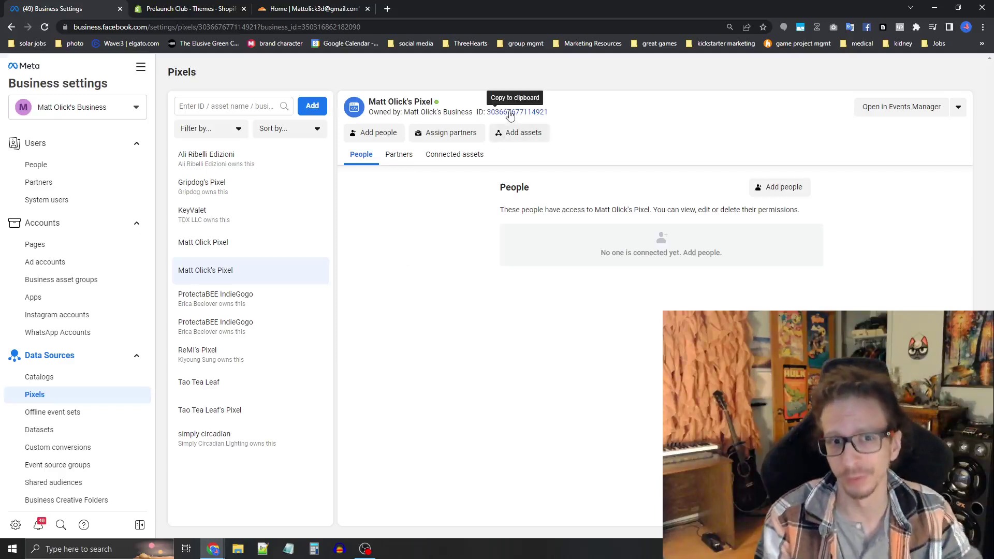
drag(569, 115, 489, 117)
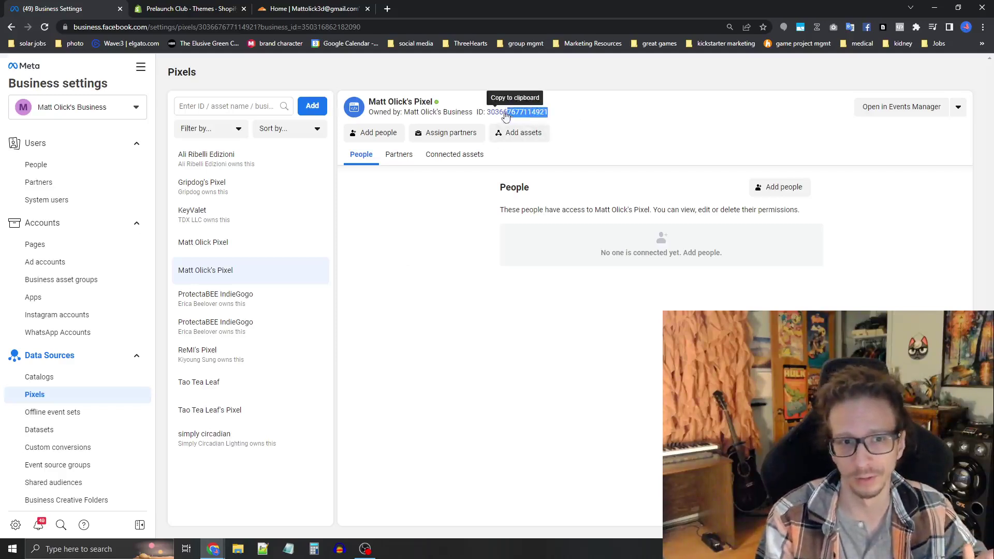
click(502, 115)
click(176, 10)
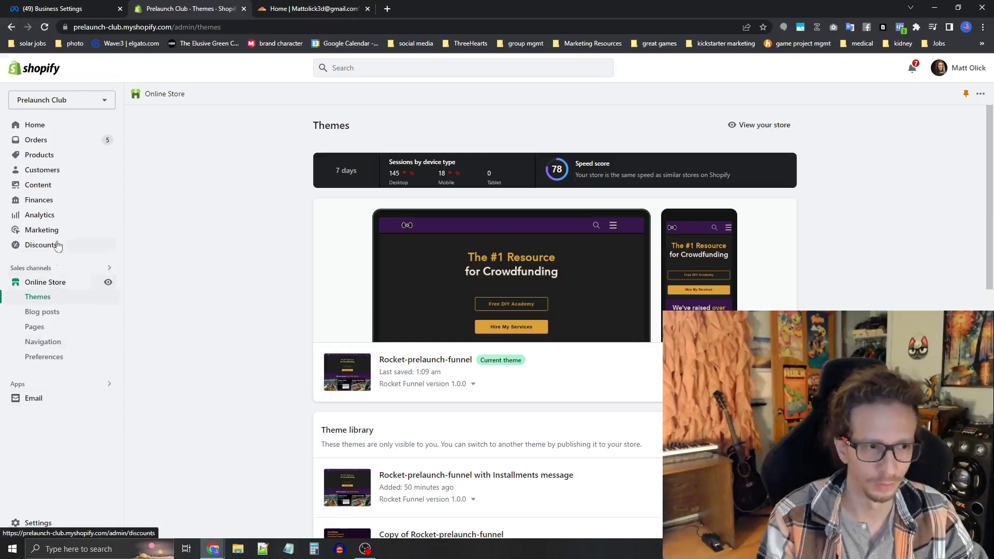
- Check the theme customizer's Facebook Pixel ID setting, leave it unchanged, and return to Business Settings
click(673, 331)
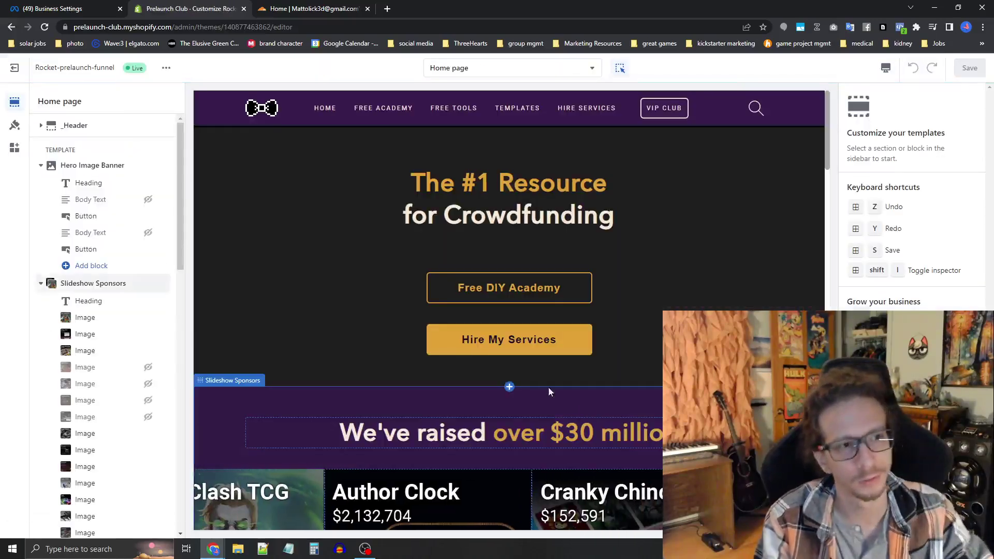
click(14, 126)
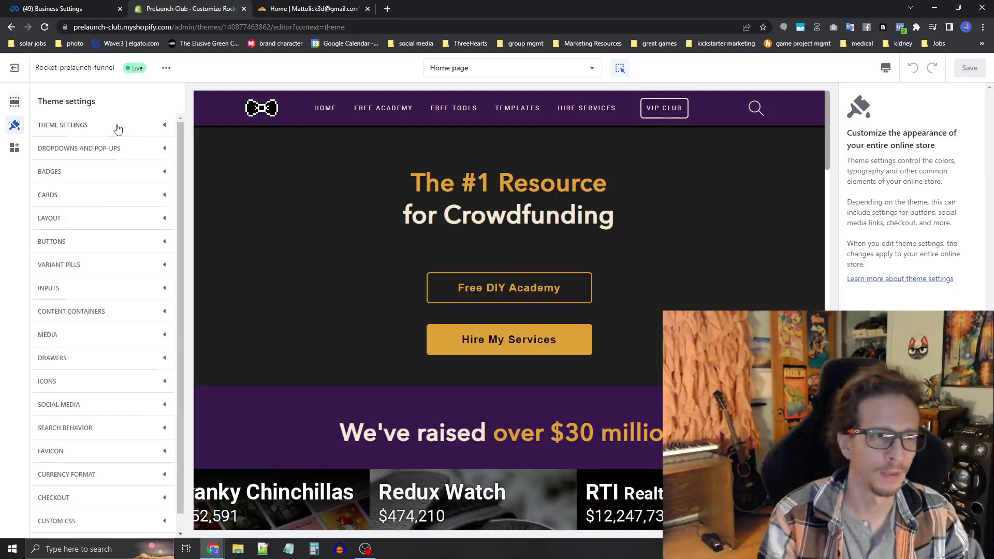
click(134, 120)
click(91, 162)
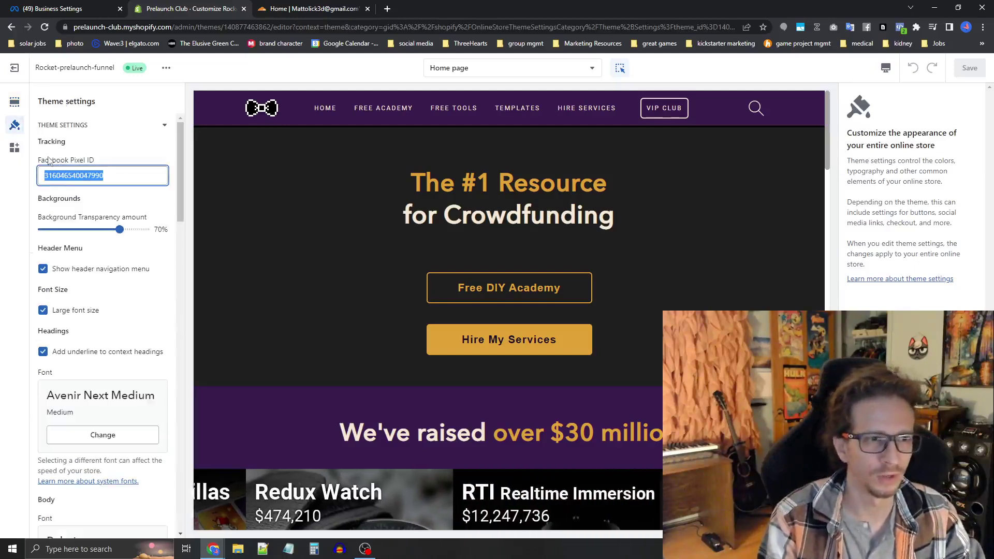
triple_click(90, 162)
click(62, 176)
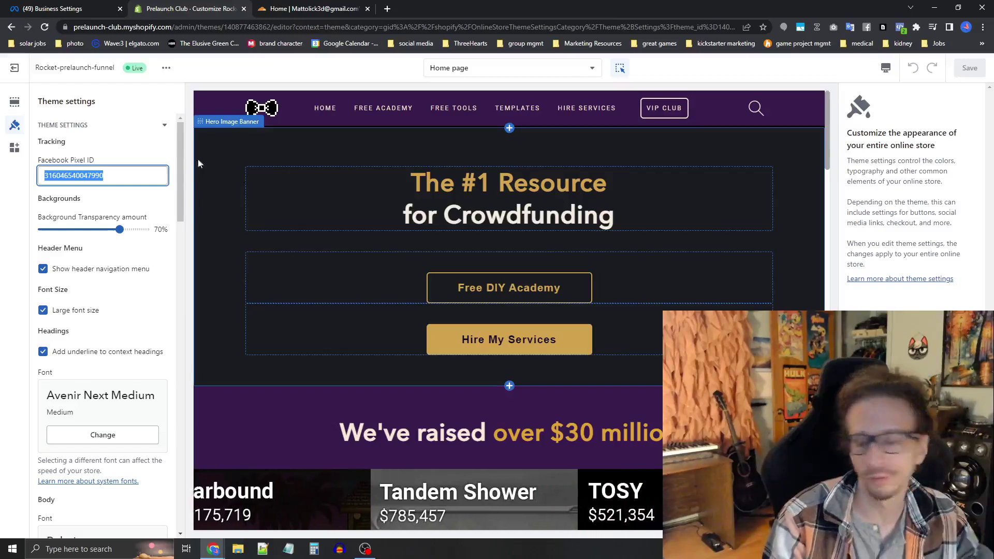
click(14, 104)
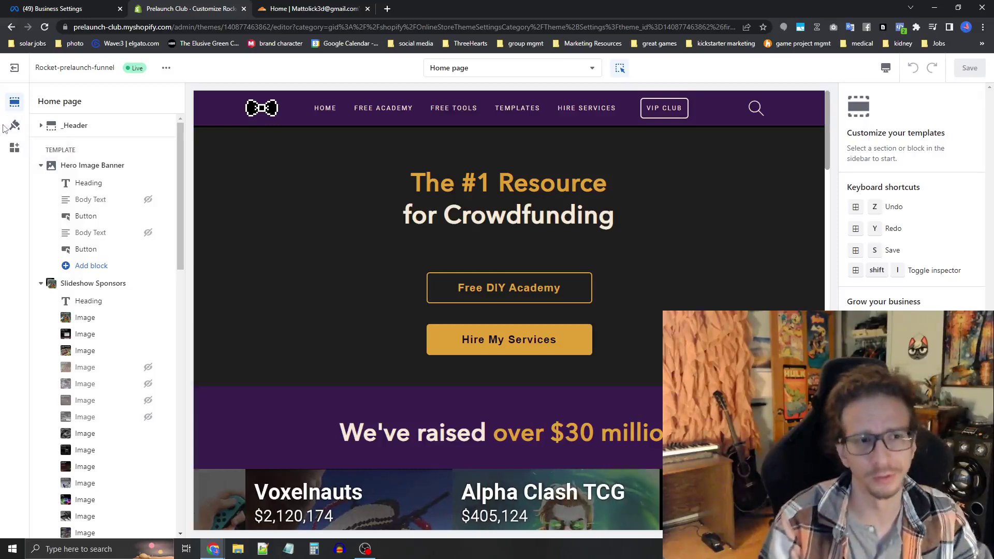
key(ctrl+shift+Tab)
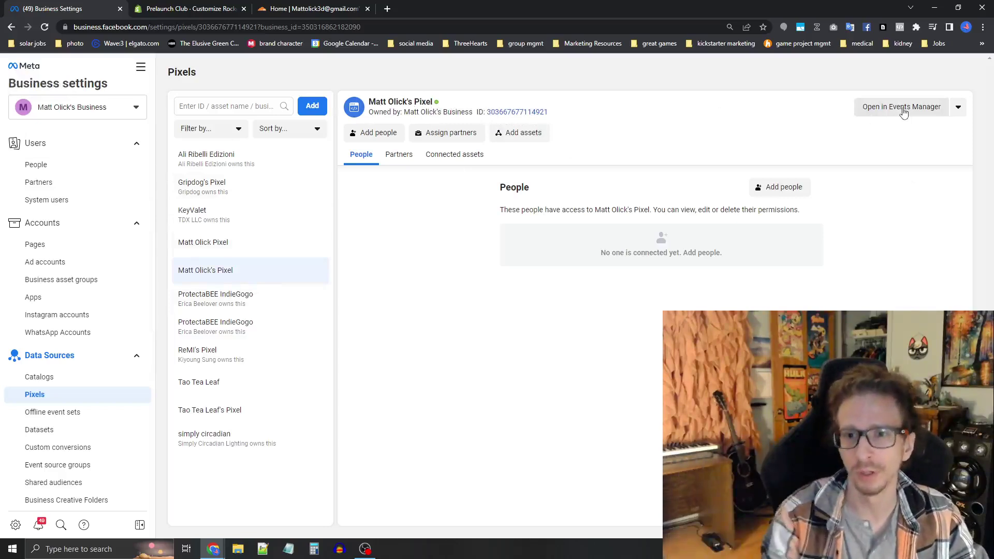
- Open the pixel in Meta Events Manager
click(886, 109)
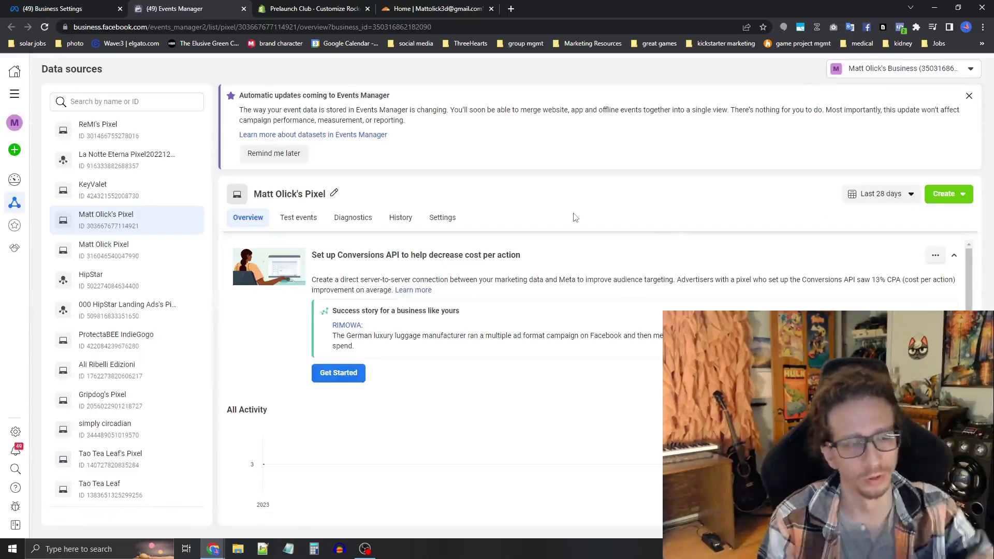
scroll(481, 257, down, 3)
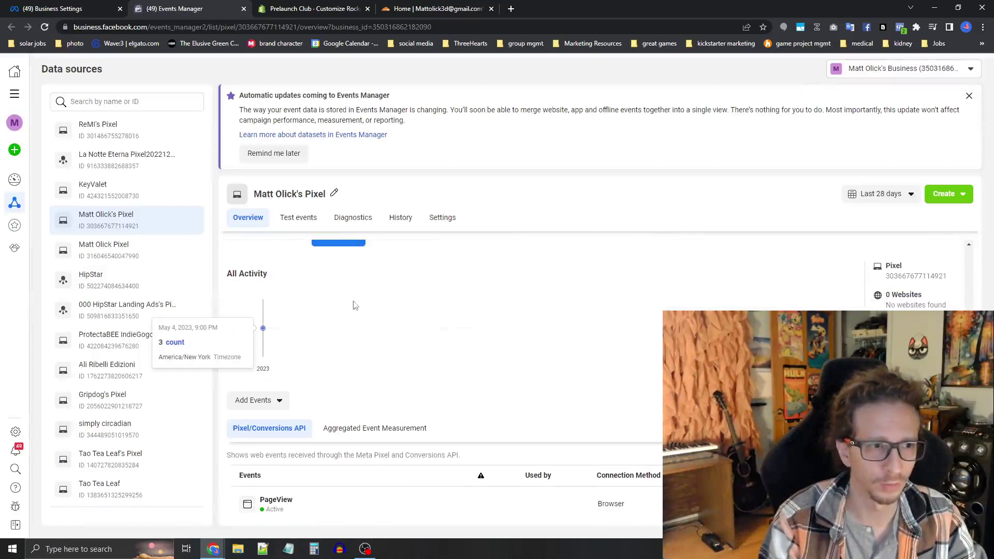
mouse_move(21, 203)
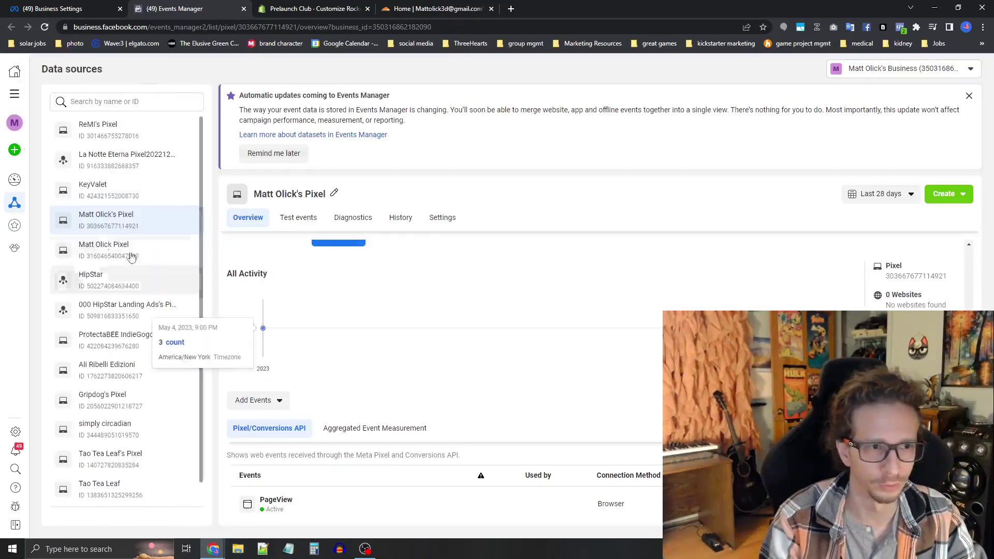
mouse_move(88, 213)
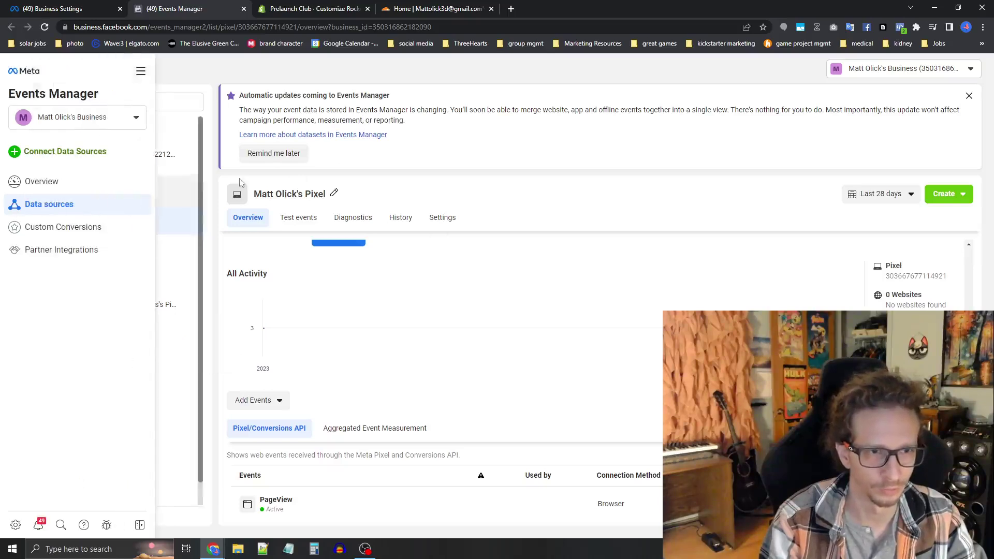
mouse_move(409, 364)
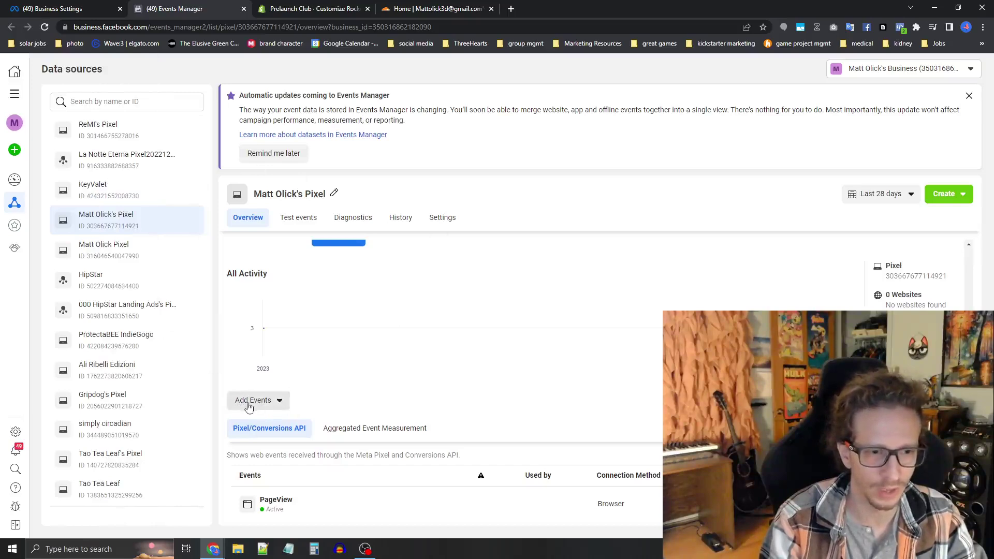
- Add events from a new website, choosing manual installation of the pixel code
click(276, 402)
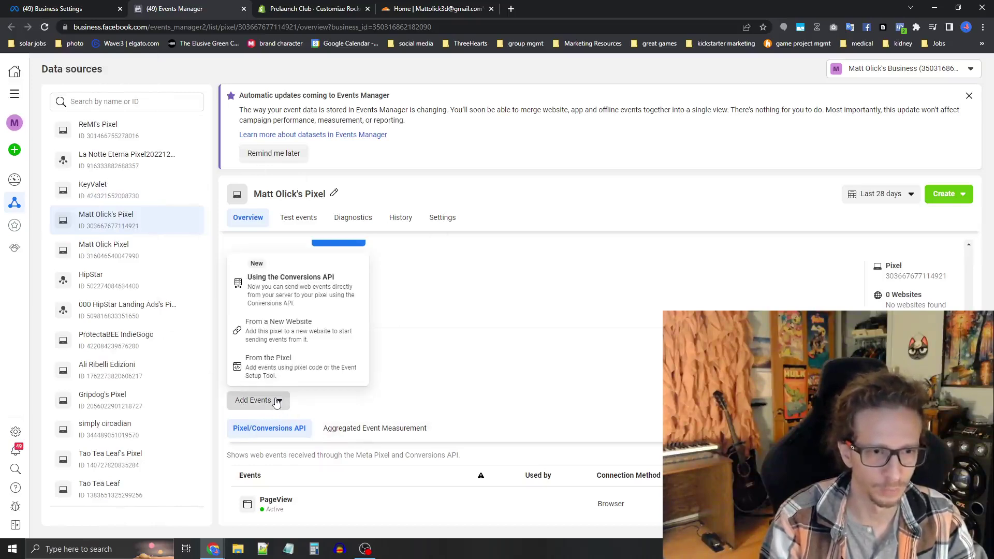
click(282, 336)
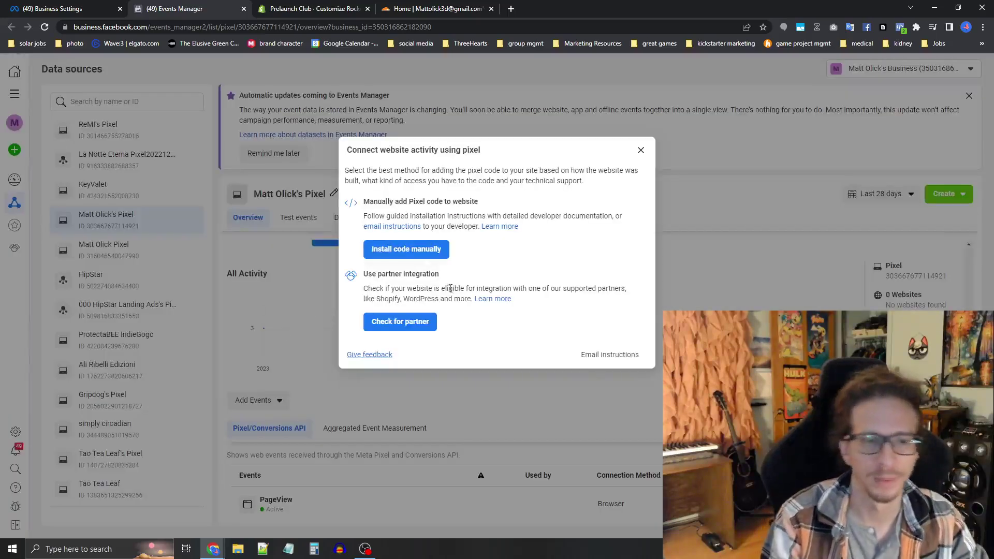
click(399, 254)
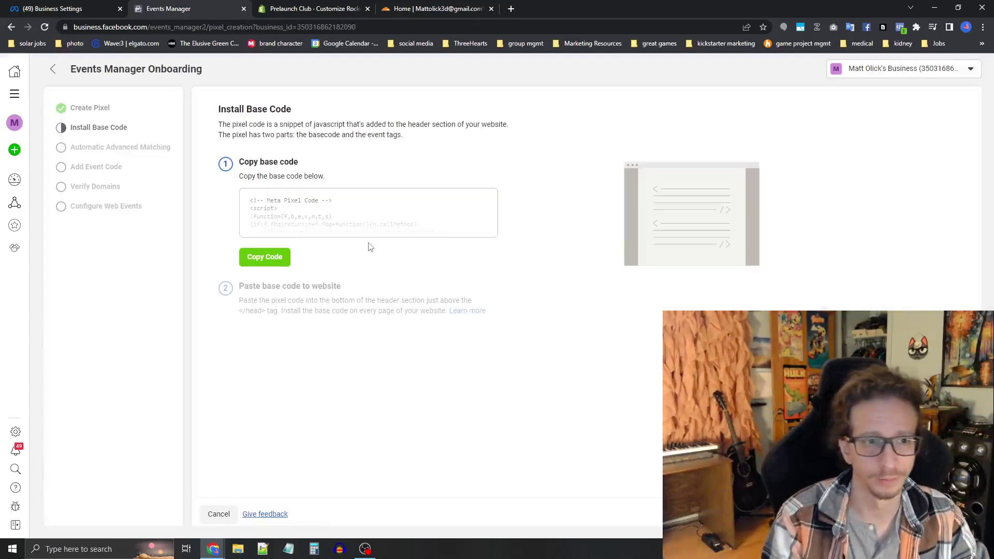
- Copy the Meta Pixel base code and paste it into Notepad
click(258, 261)
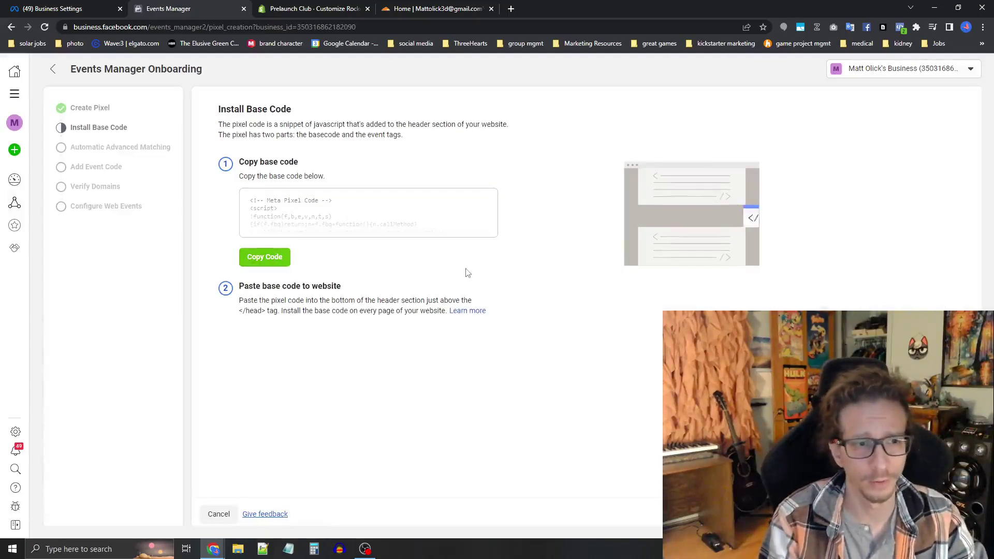
click(288, 549)
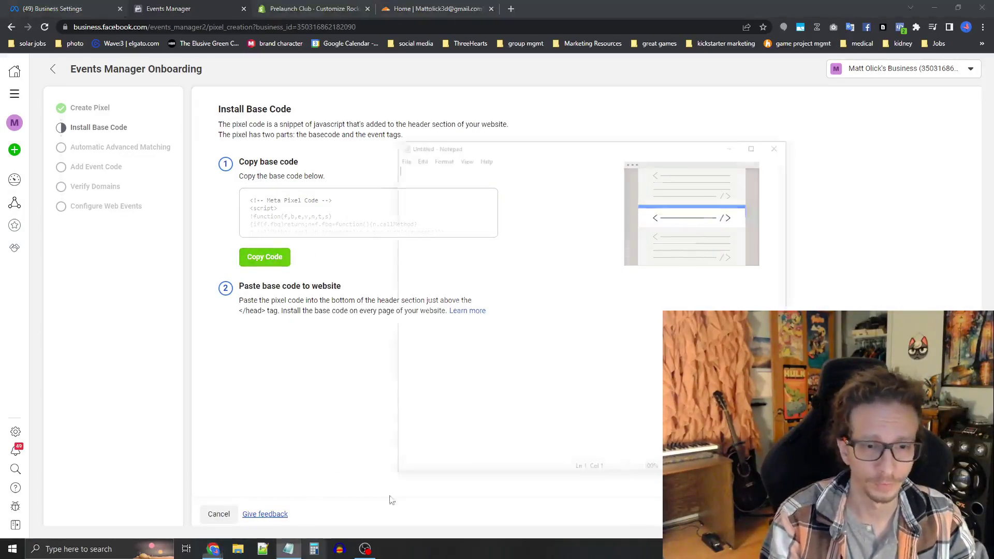
key(ctrl+v)
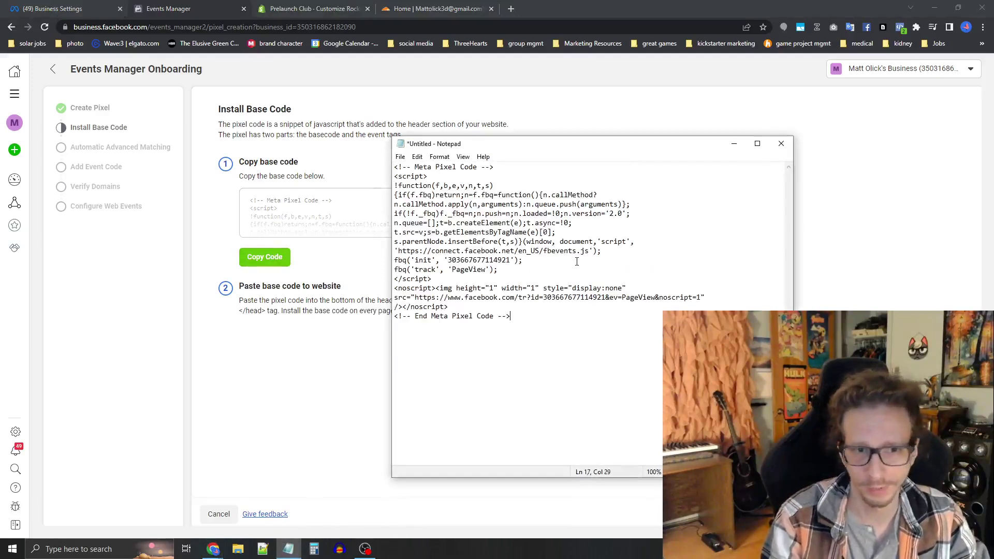
key(ctrl+a)
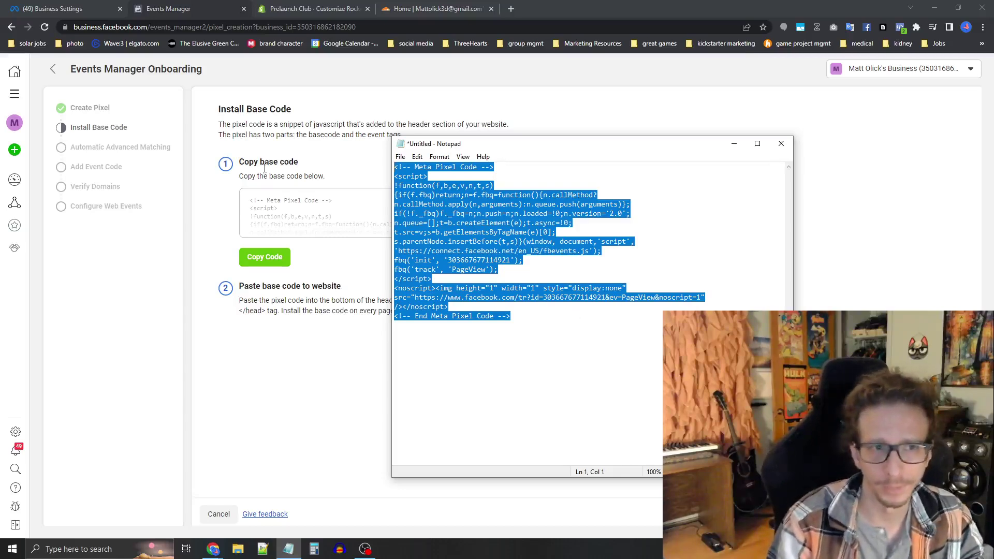
click(275, 13)
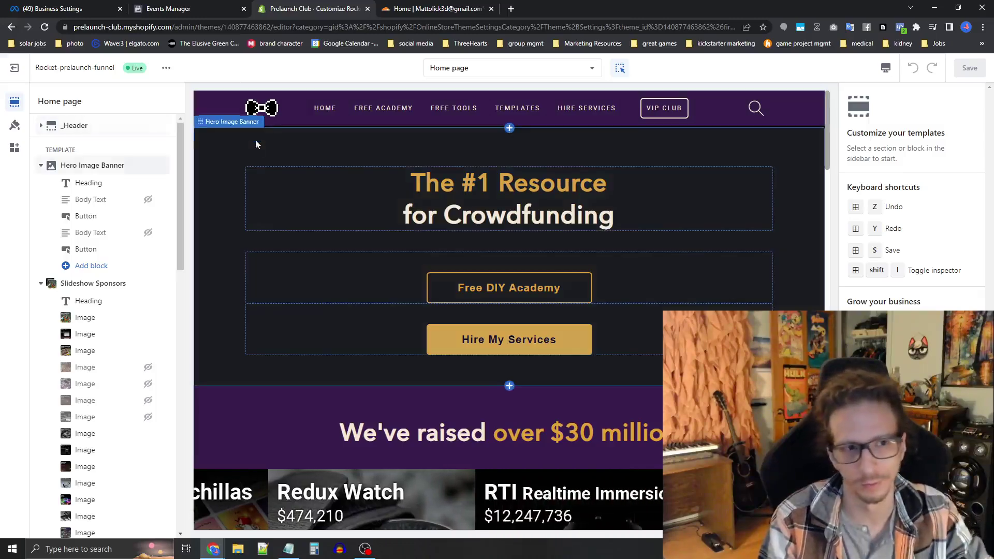
- Add a Code Custom HTML section to the Home page and paste the Meta Pixel code in
scroll(83, 337, down, 15)
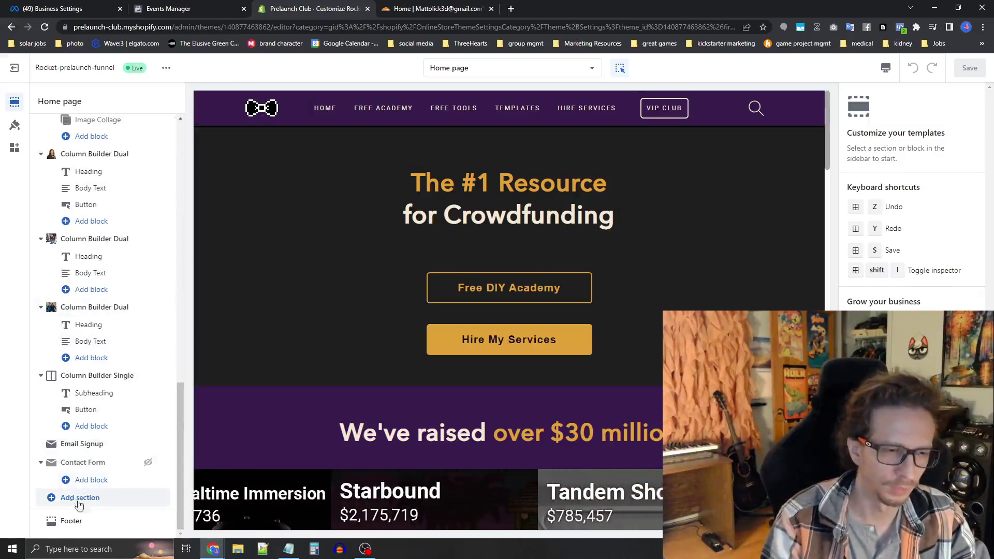
click(78, 502)
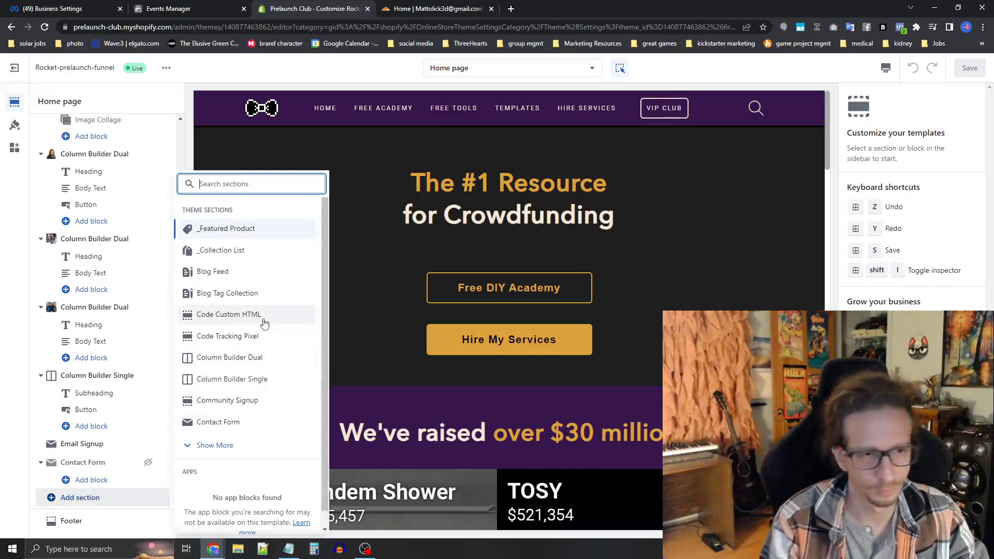
click(223, 321)
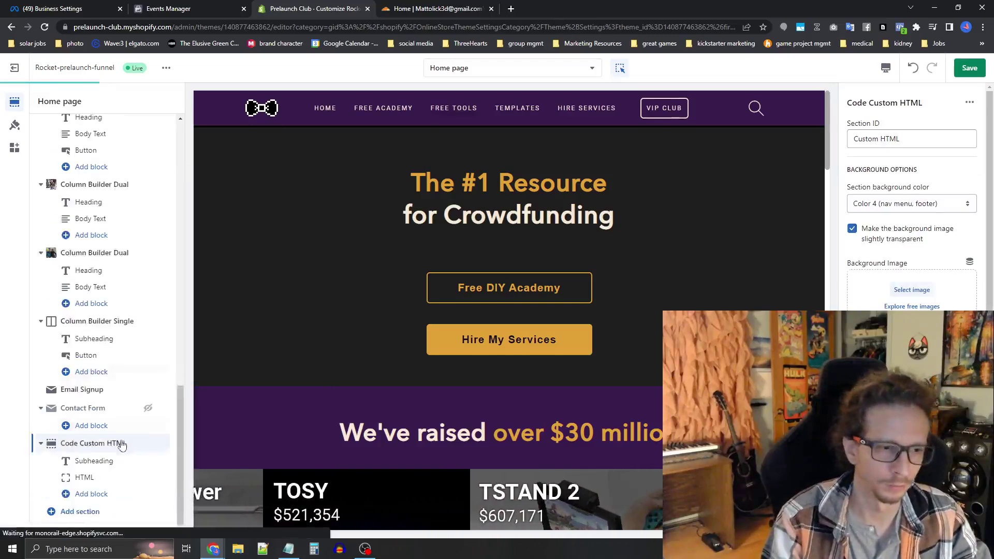
click(85, 477)
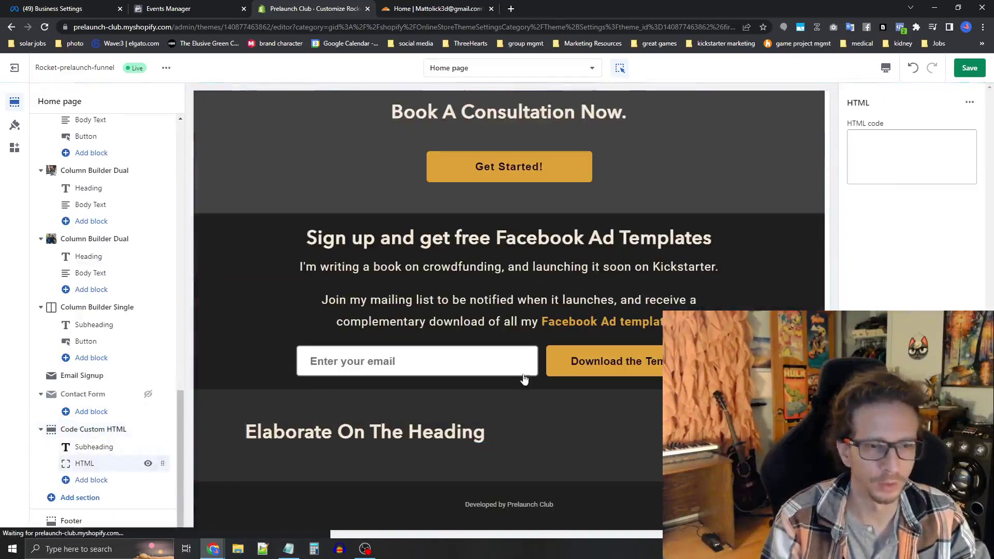
click(896, 164)
key(ctrl+v)
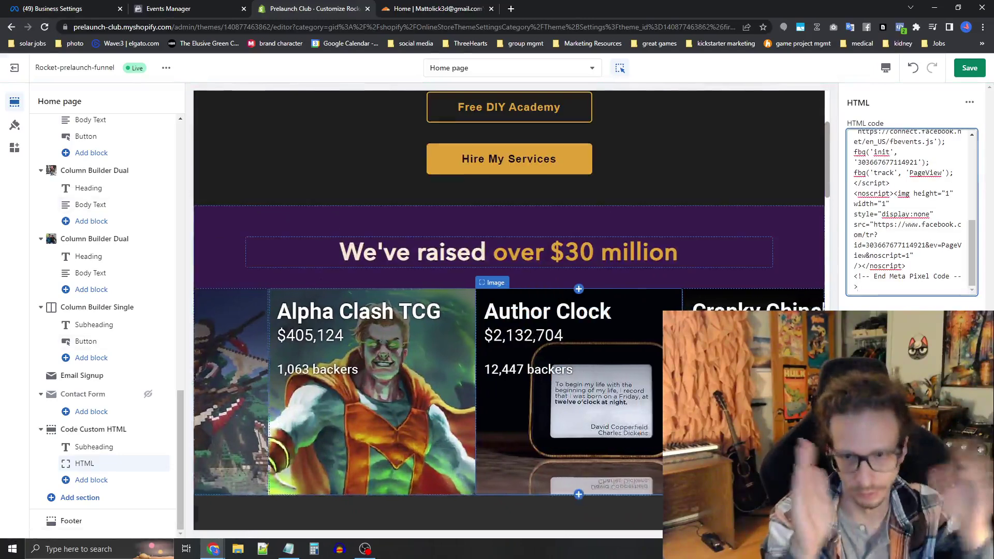
scroll(906, 266, up, 10)
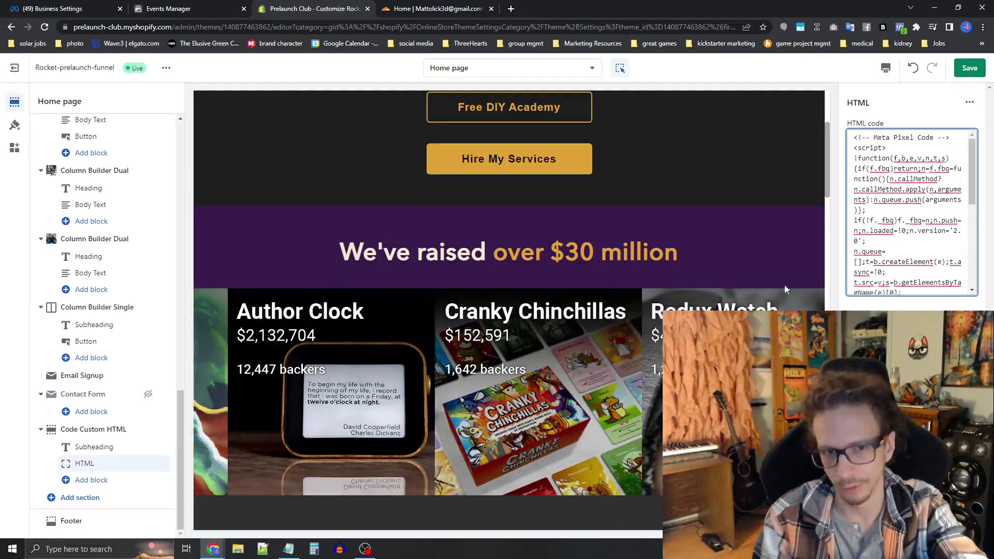
scroll(588, 252, up, 4)
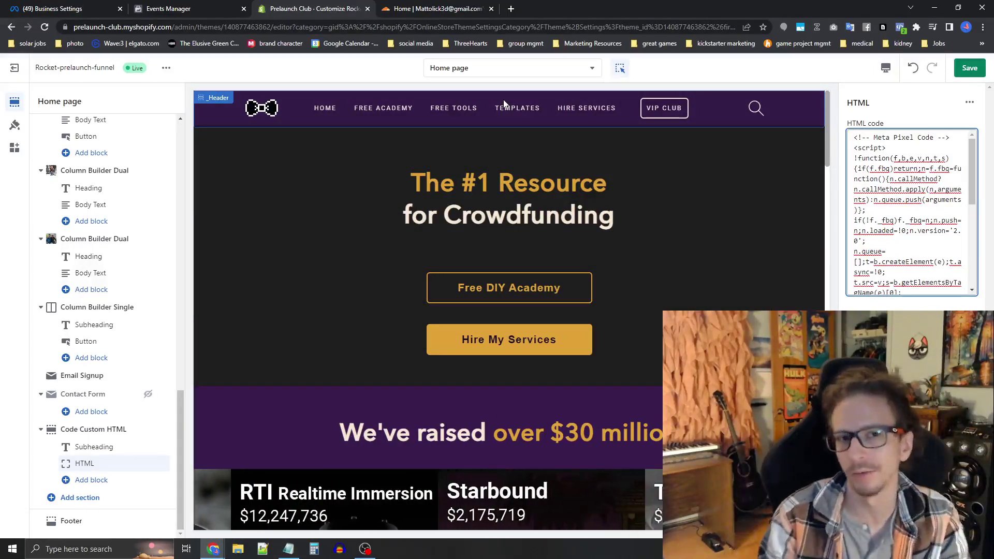
- Load the special-offer SUBSCRIPTION page template and add a Code Custom HTML section
click(507, 67)
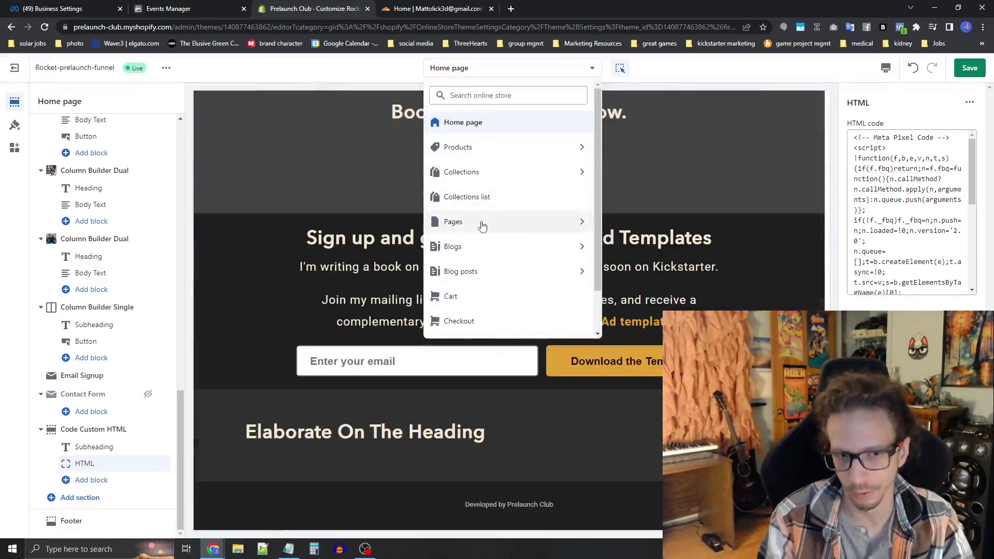
click(480, 223)
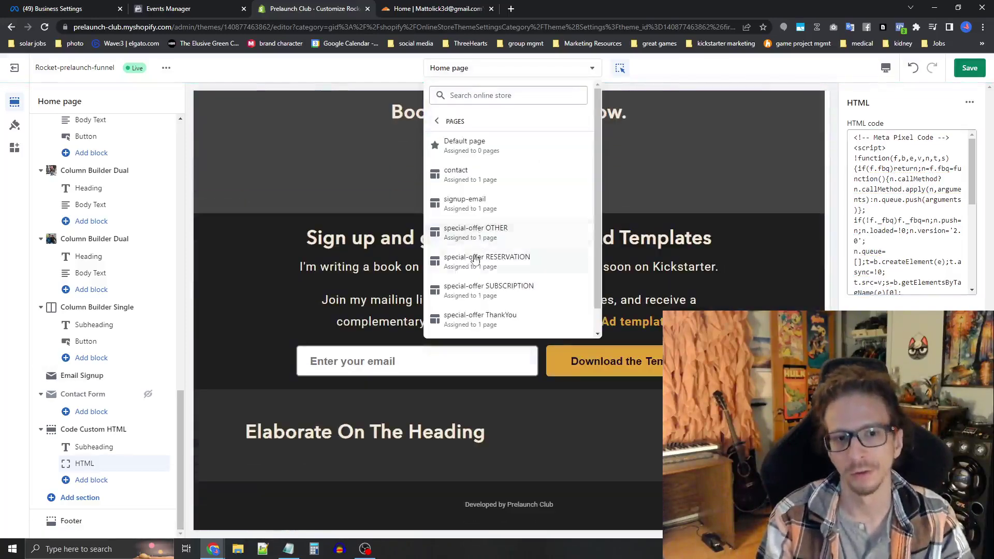
click(465, 298)
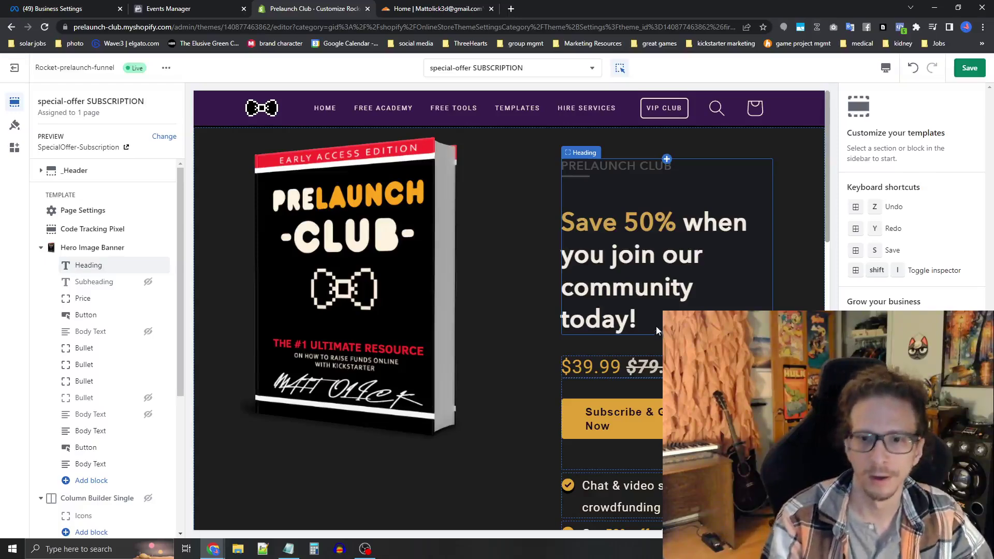
scroll(158, 384, down, 5)
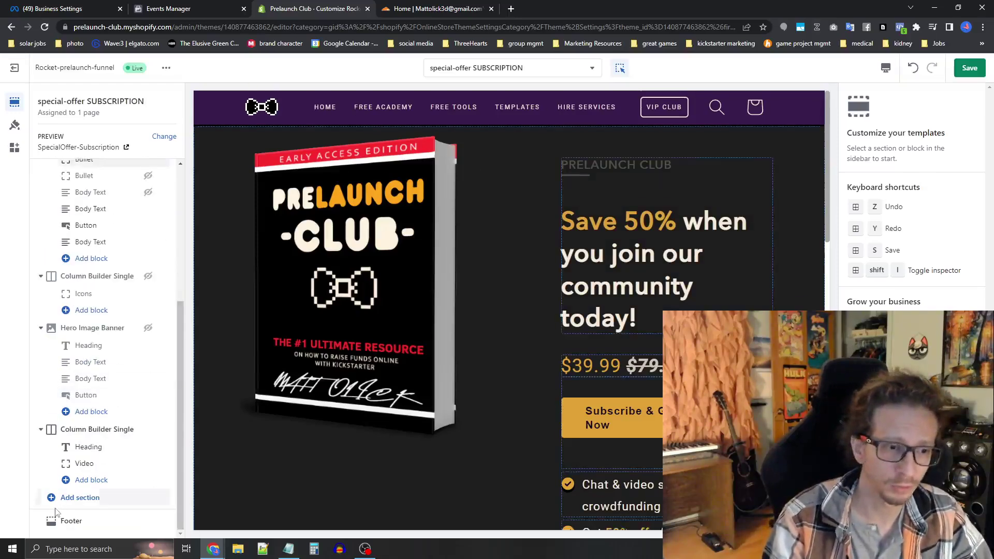
click(80, 497)
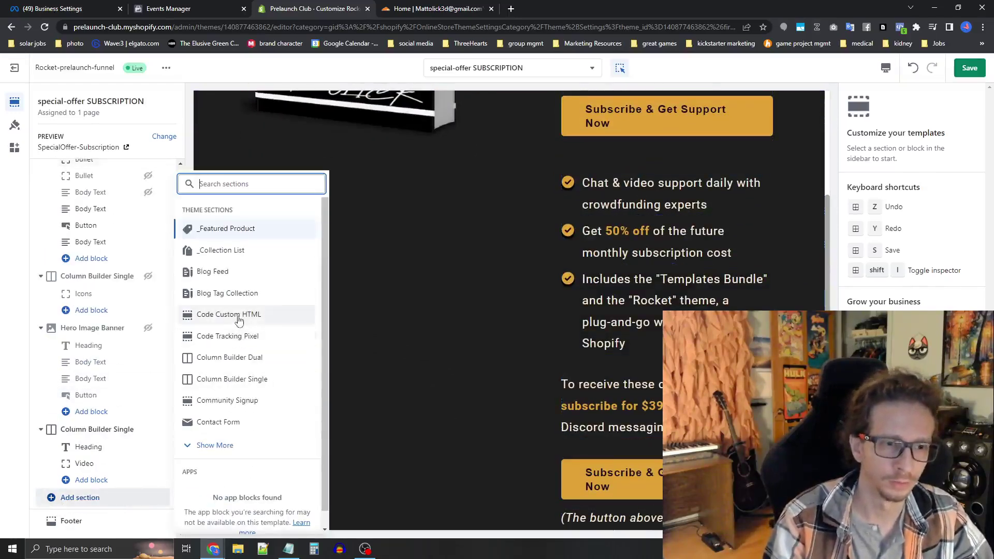
click(216, 315)
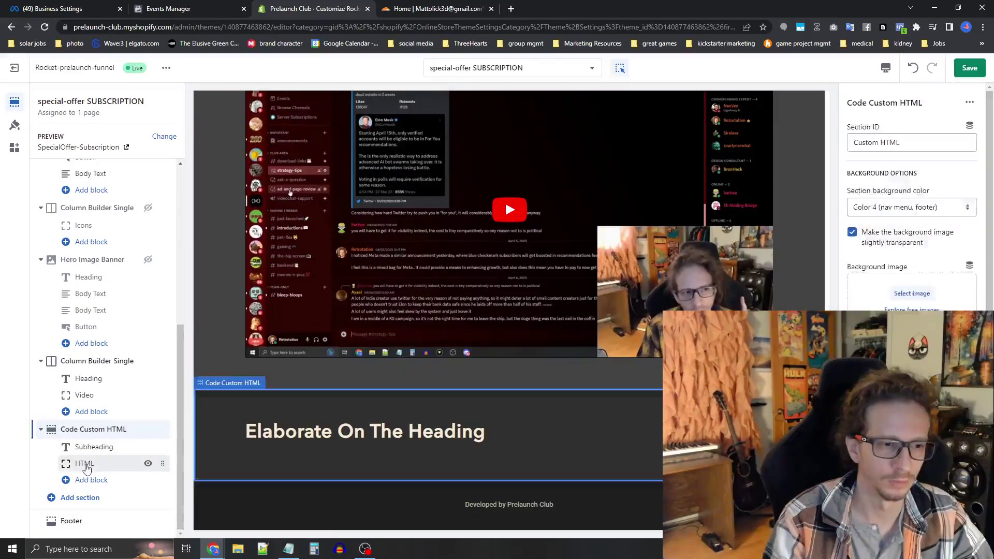
click(85, 463)
- In Notepad, duplicate the PageView tracking line as a Lead event and select the whole code
click(289, 548)
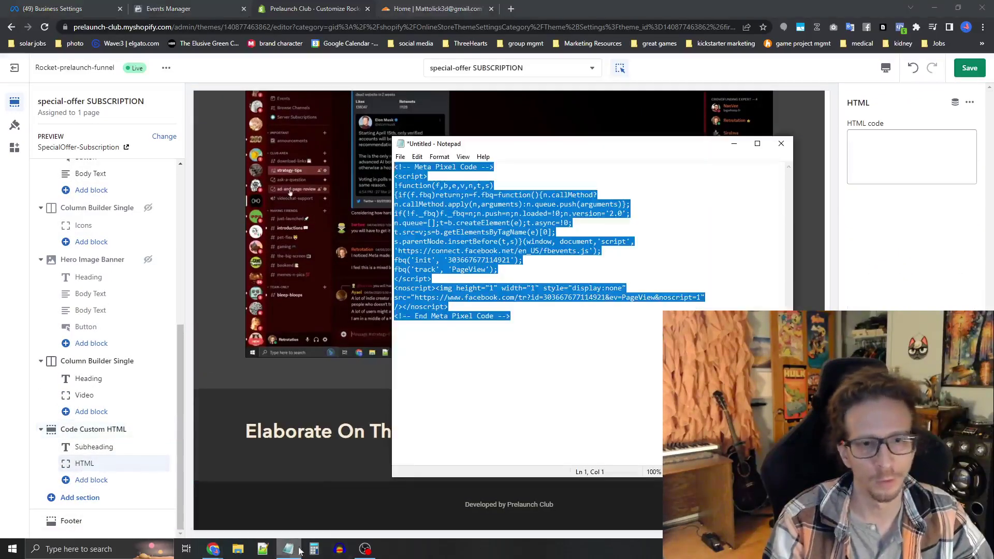
click(572, 298)
drag(498, 269, 390, 271)
key(ctrl+c)
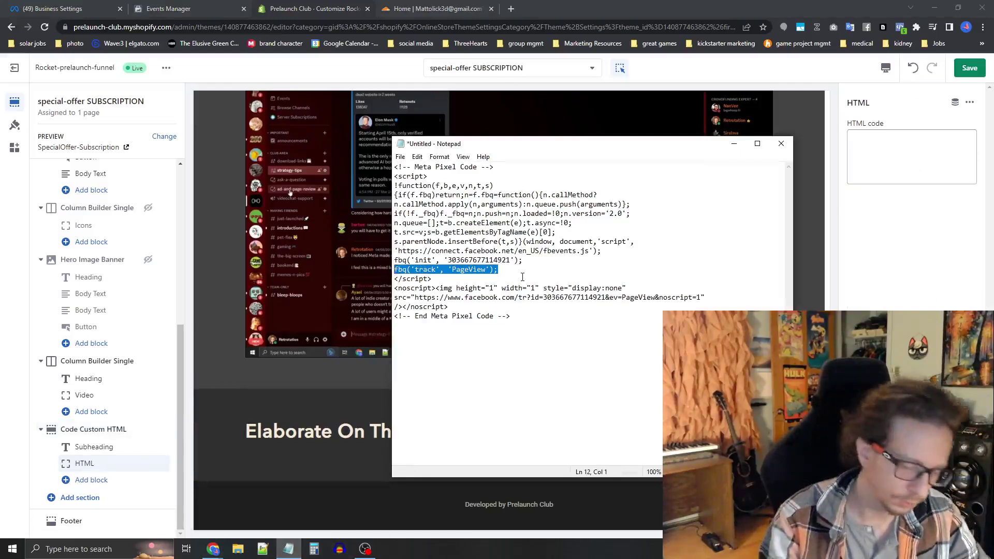
click(522, 272)
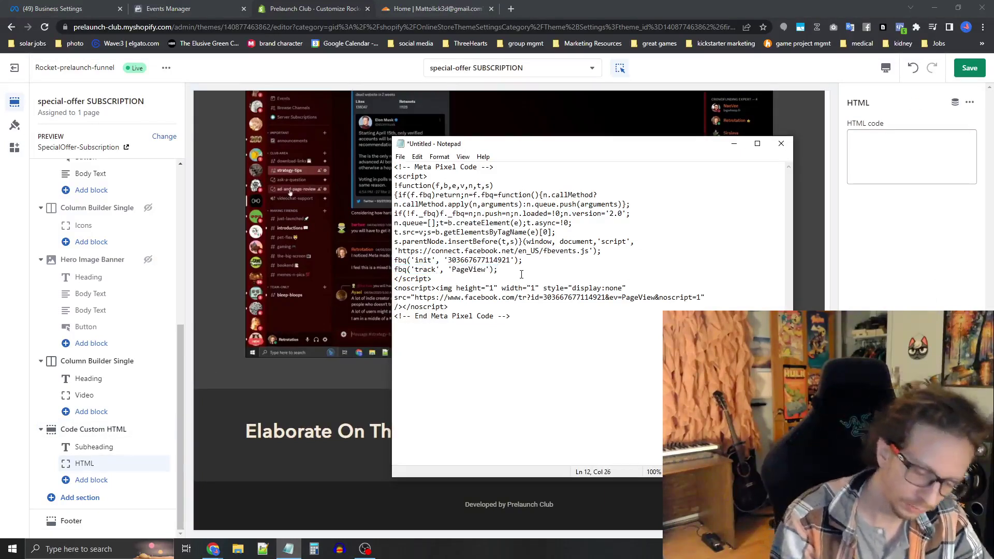
key(Return)
key(ctrl+v)
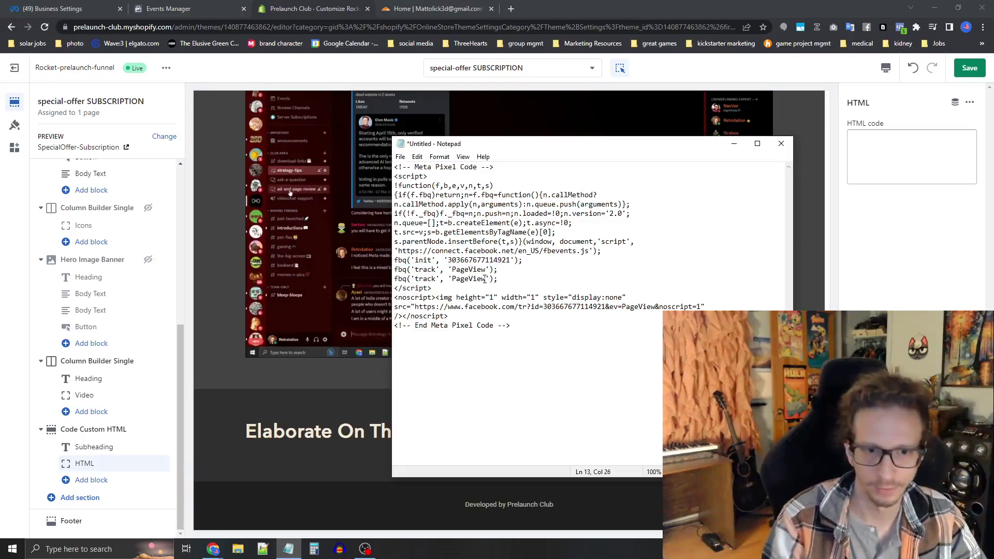
drag(486, 279, 451, 279)
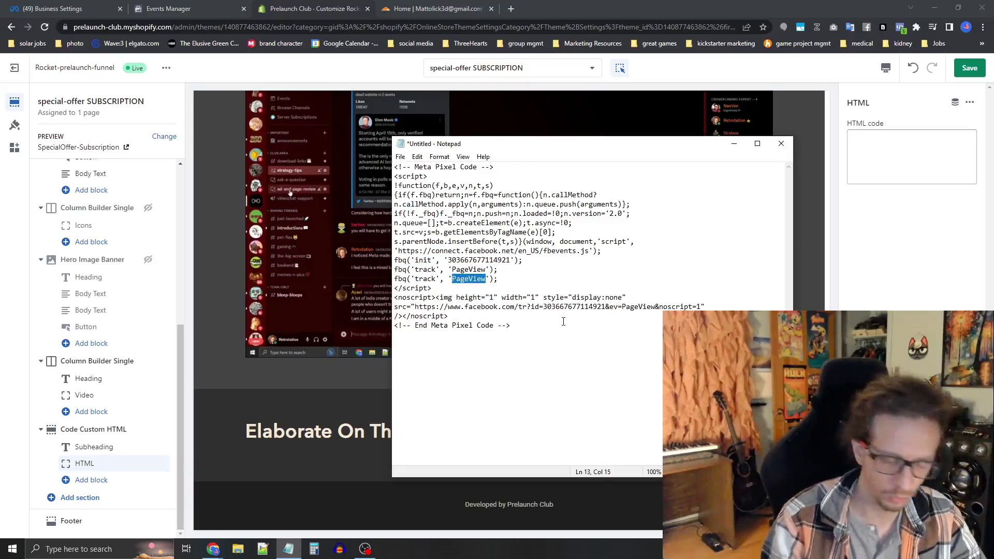
text(Lea)
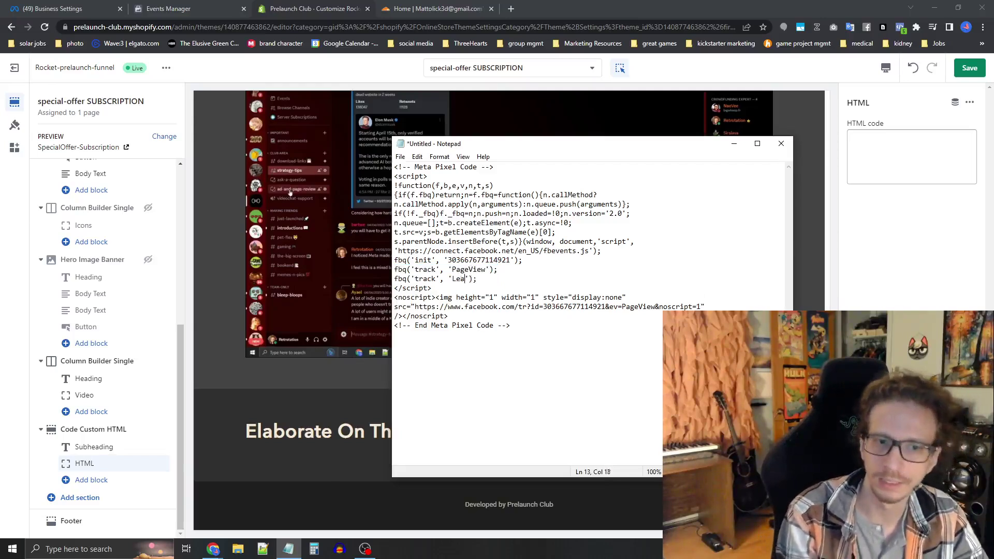
text(d)
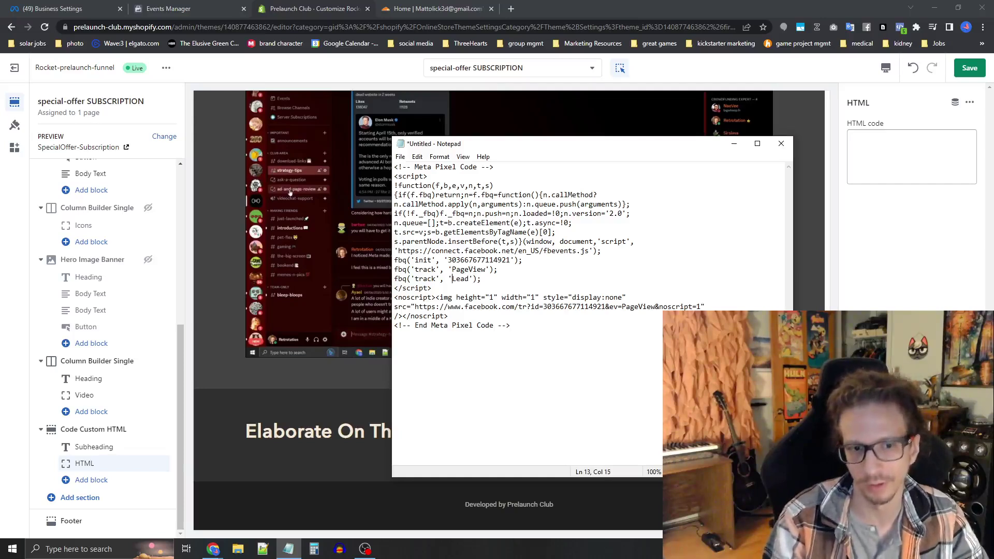
drag(482, 278, 394, 279)
click(394, 279)
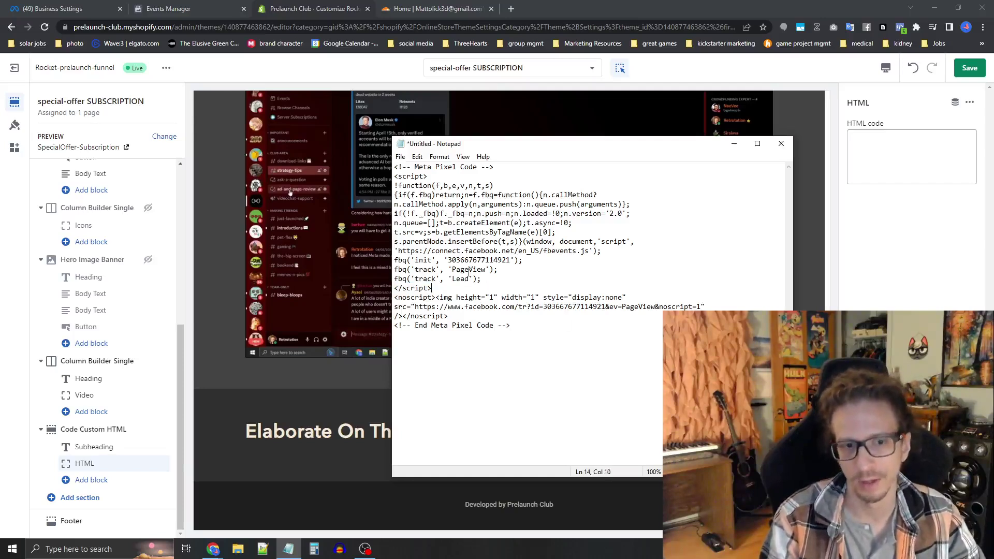
double_click(467, 270)
double_click(461, 279)
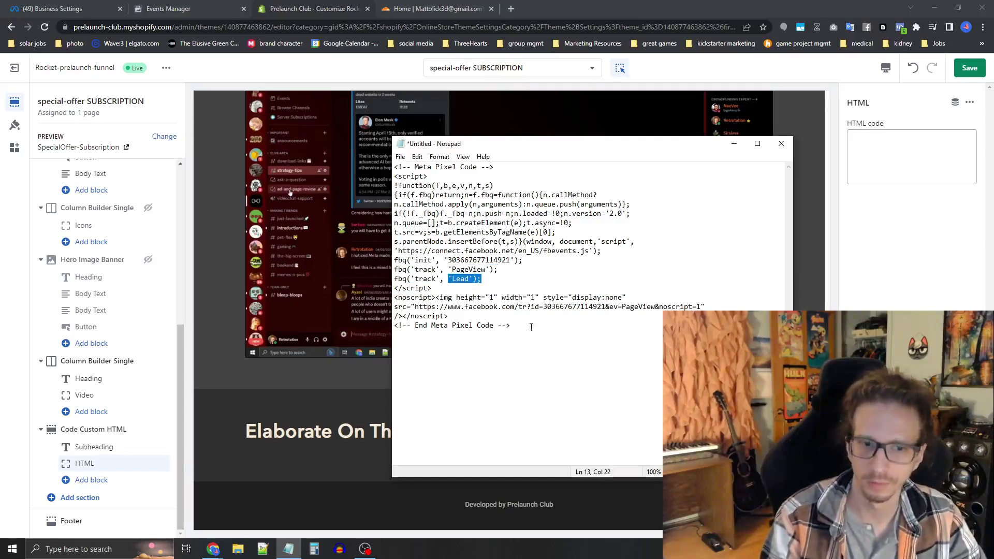
drag(531, 326, 394, 167)
key(ctrl+c)
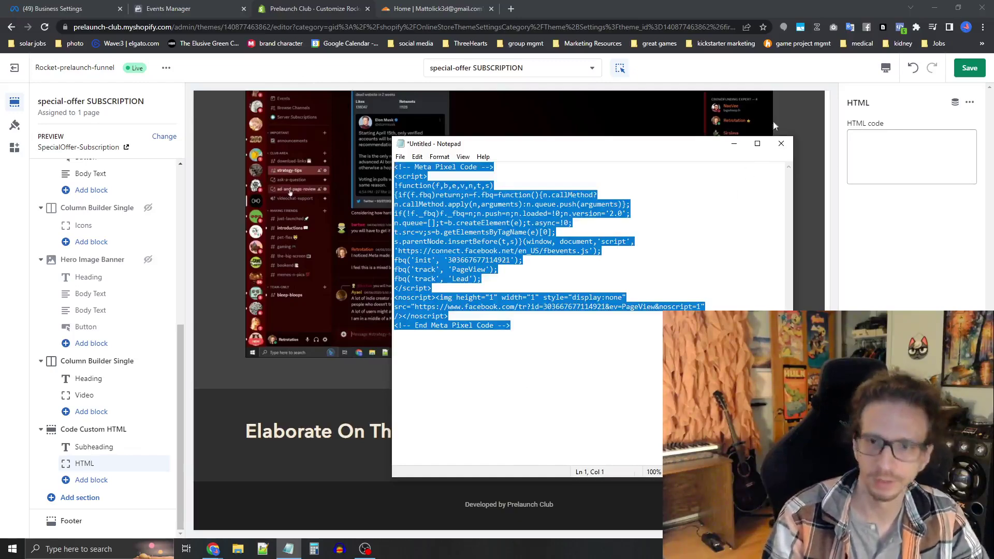
- Paste the Lead-tracking pixel code into the section's HTML block
click(882, 167)
key(ctrl+v)
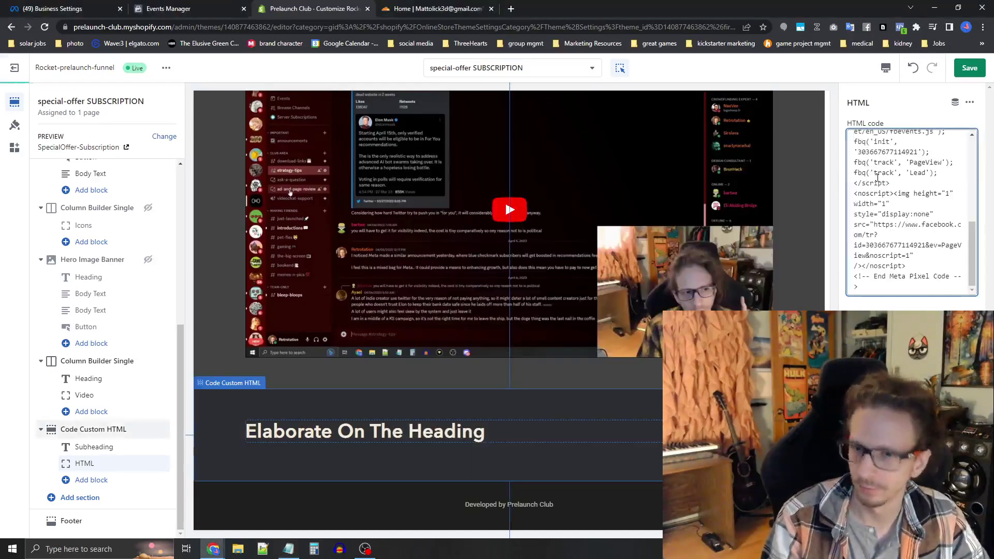
scroll(543, 242, up, 15)
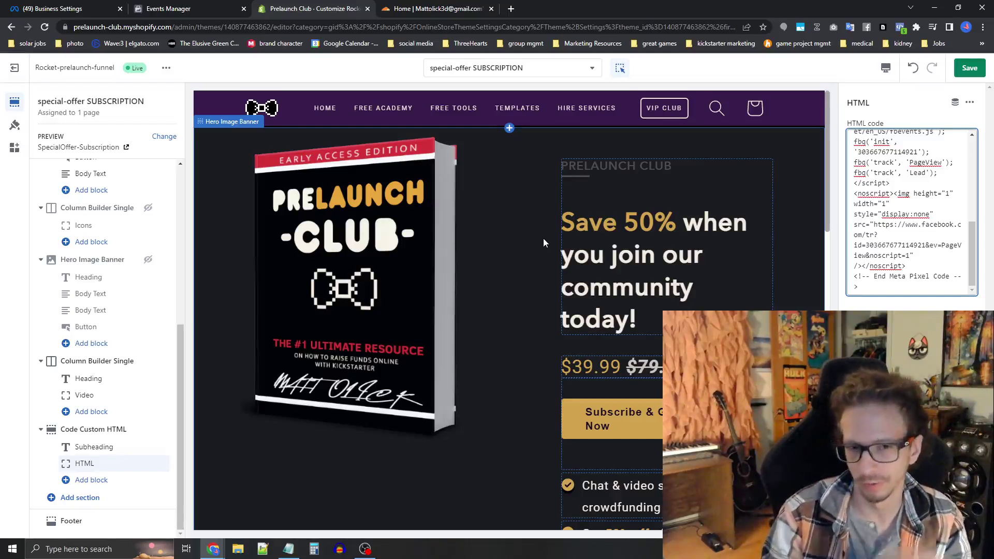
- Load the special-offer ThankYou page template and add a Code Custom HTML section
click(502, 69)
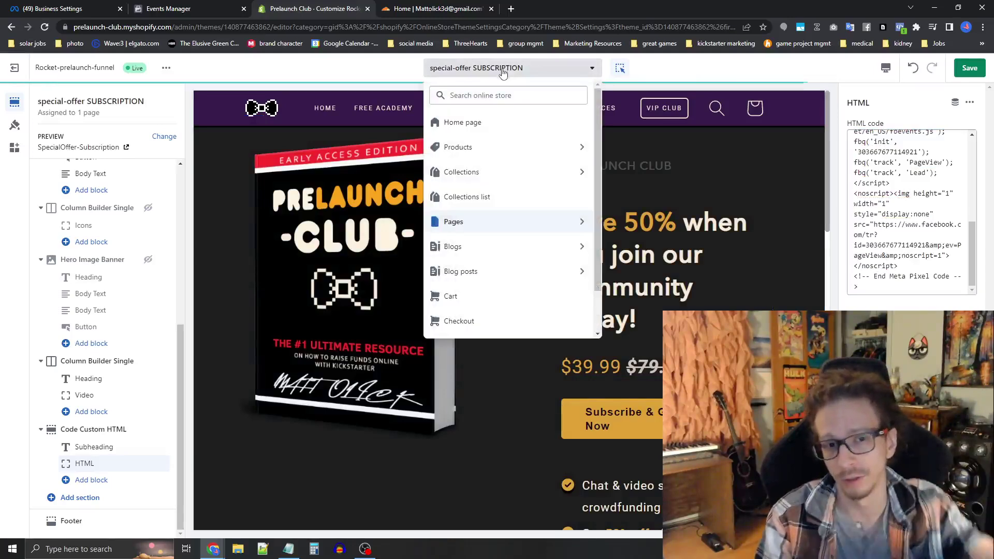
scroll(506, 150, down, 5)
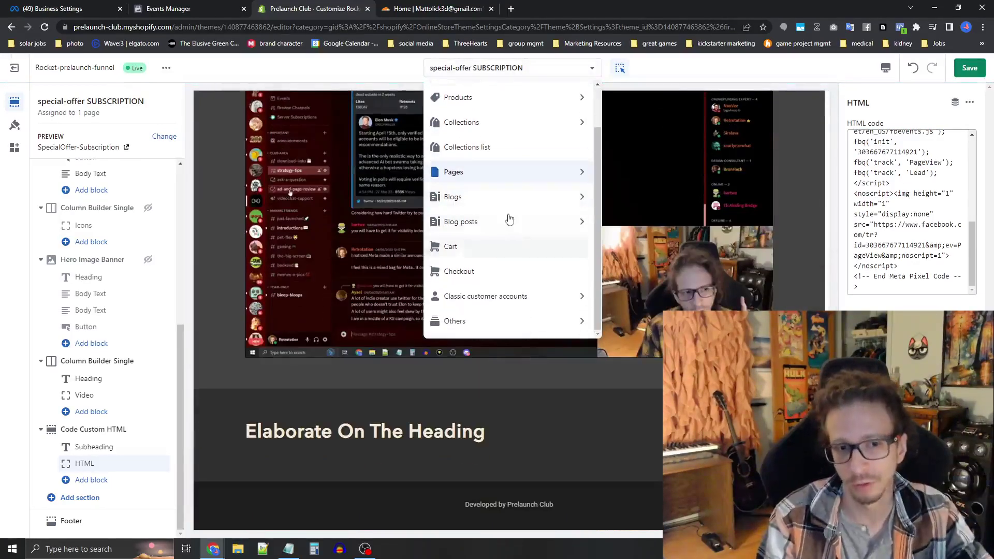
click(499, 173)
click(499, 296)
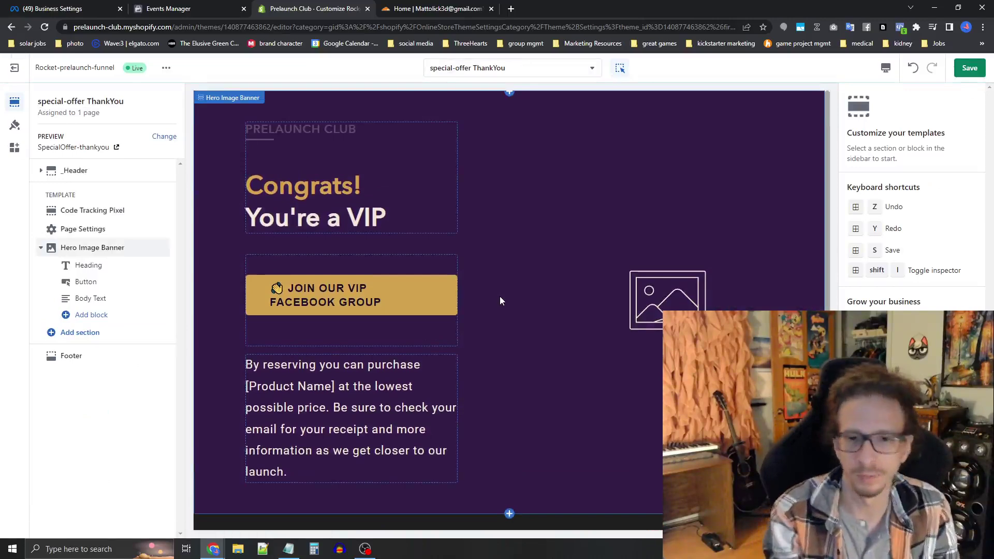
click(83, 333)
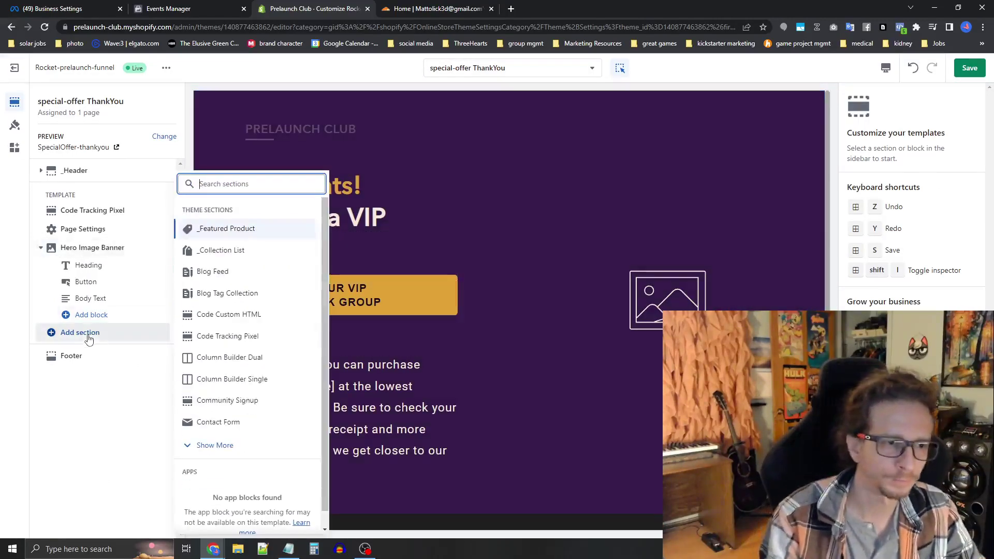
click(230, 315)
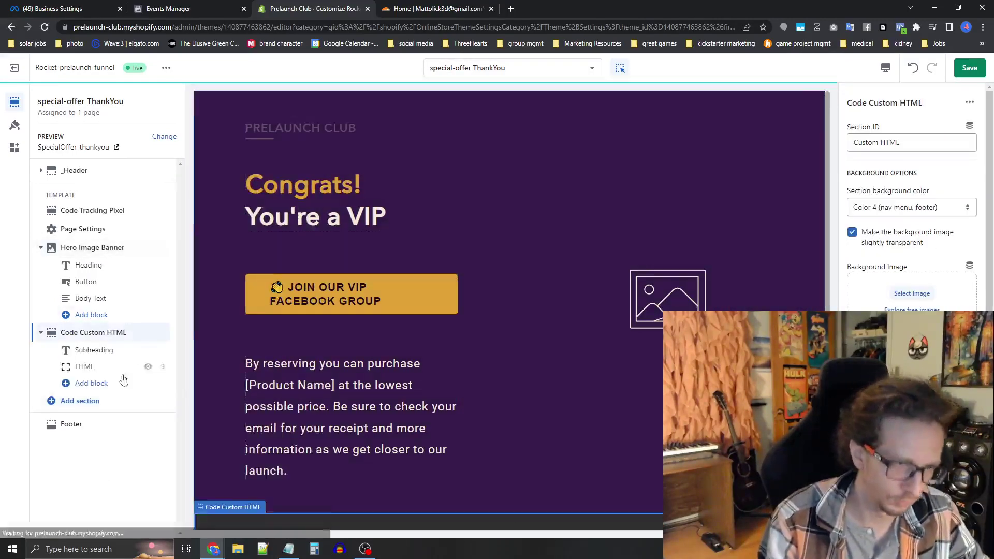
click(82, 366)
- Change the Lead event to Purchase in Notepad and paste the code into the HTML block
click(289, 549)
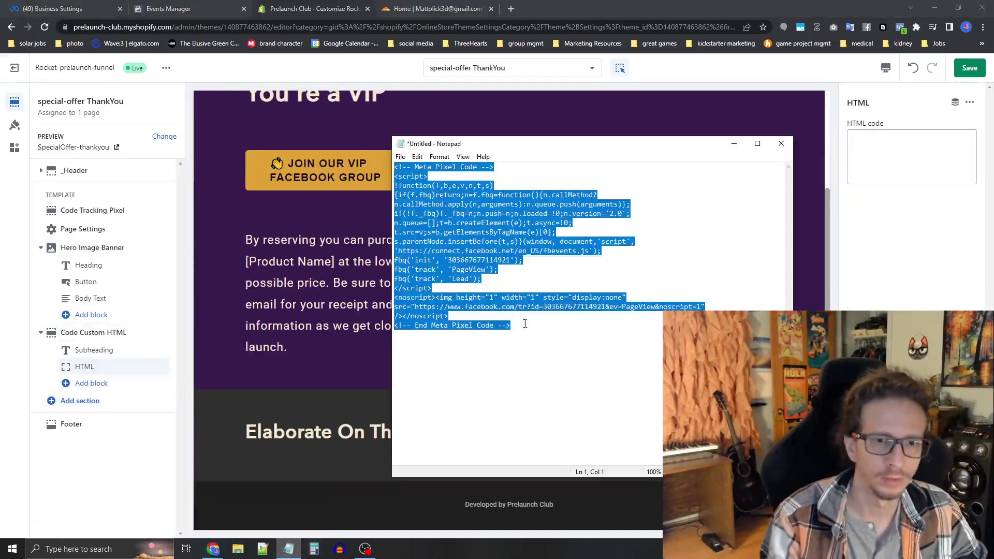
click(528, 319)
drag(469, 278, 453, 279)
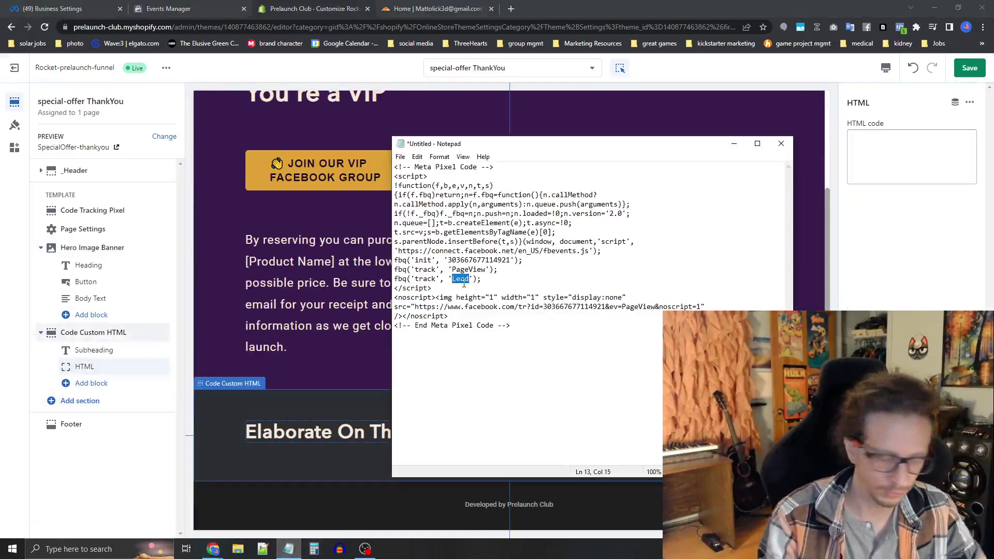
text(Purchase)
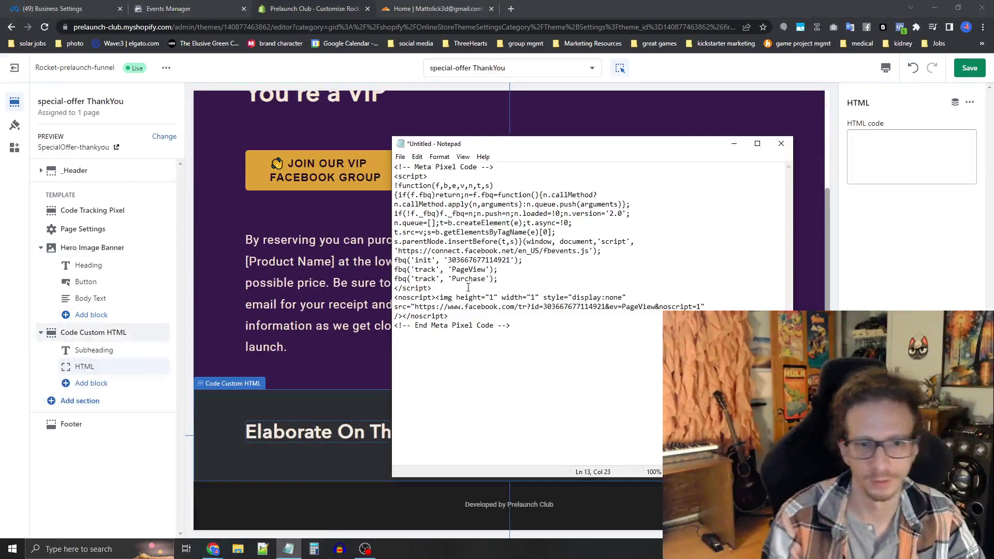
key(ctrl+a)
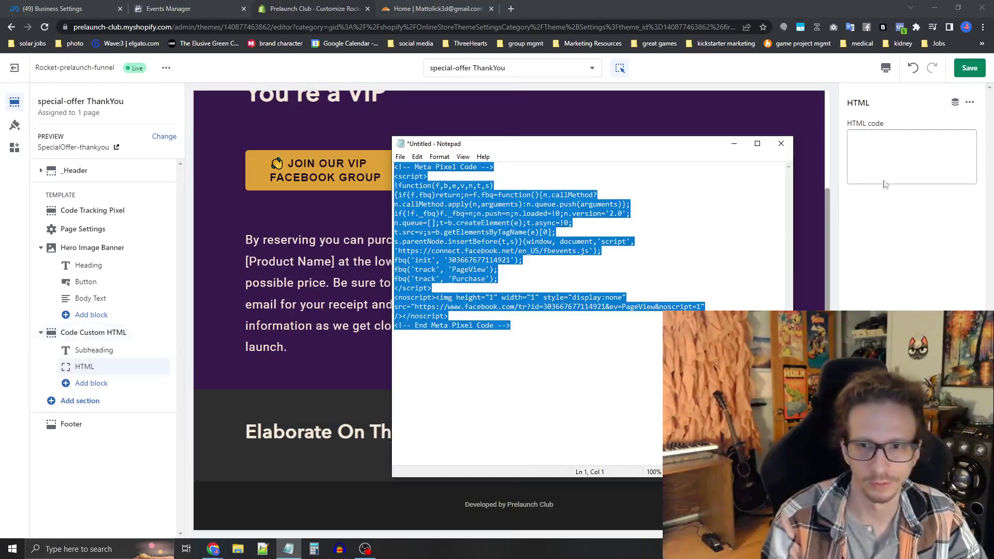
click(899, 140)
key(ctrl+v)
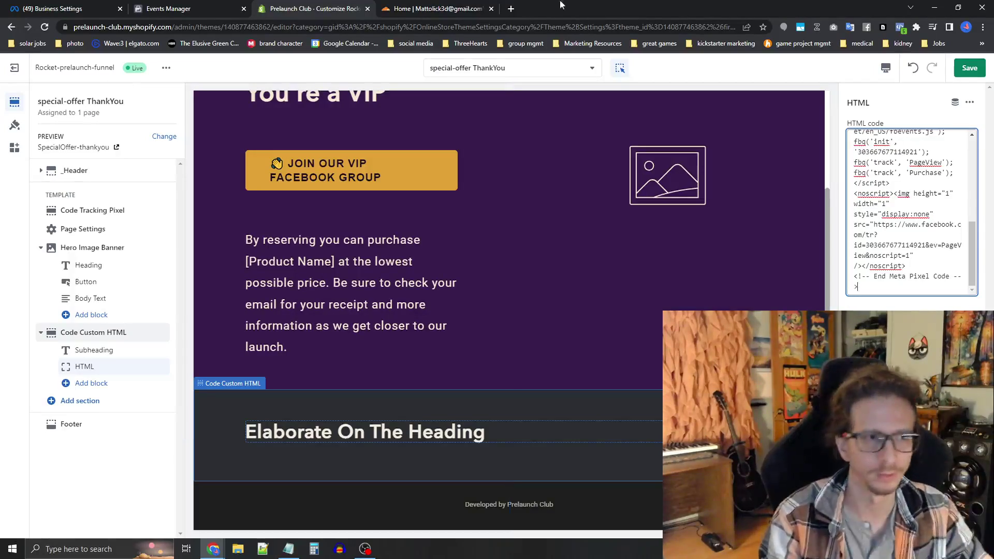
- Create the domain yourwebsite.com under Brand Safety and Suitability > Domains
click(65, 10)
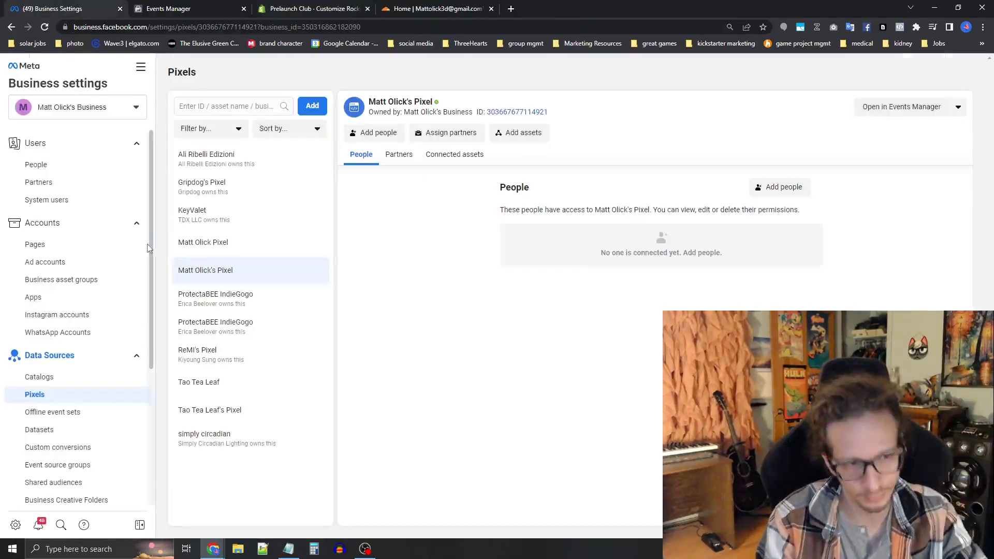
scroll(92, 304, down, 2)
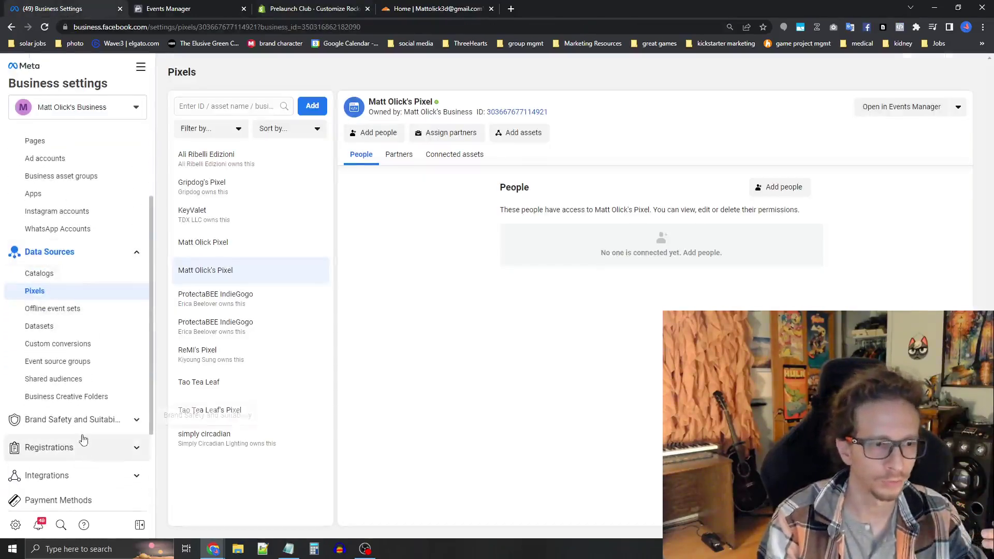
scroll(67, 404, down, 2)
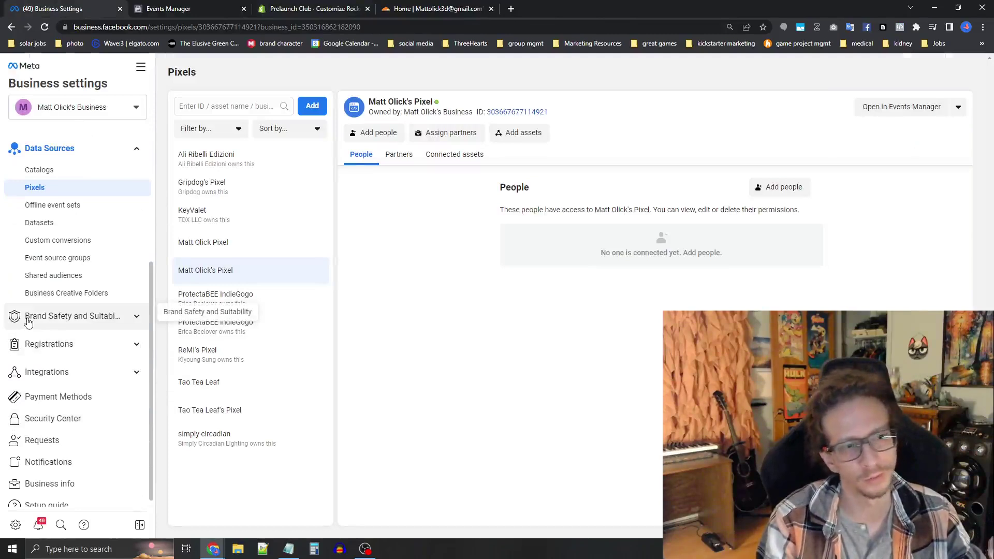
click(85, 319)
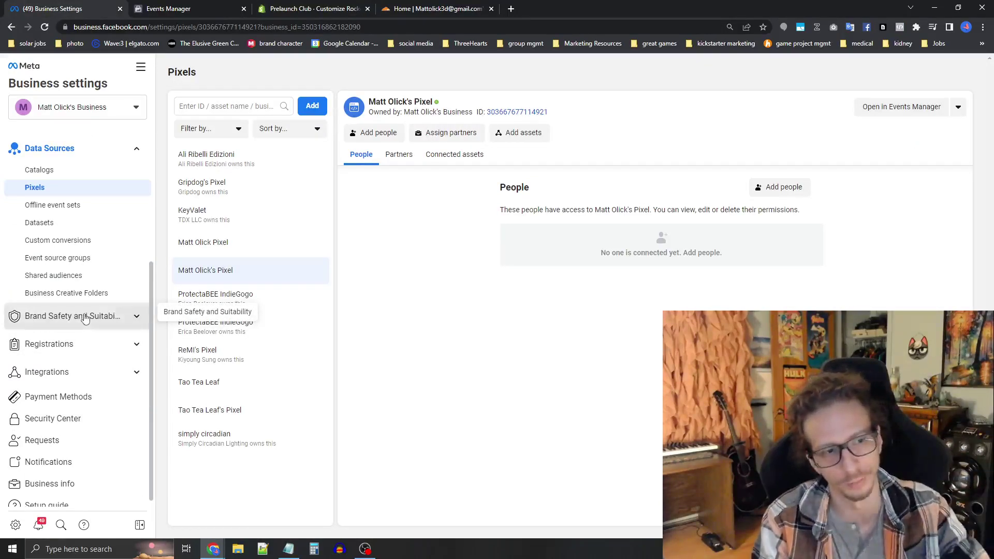
click(41, 339)
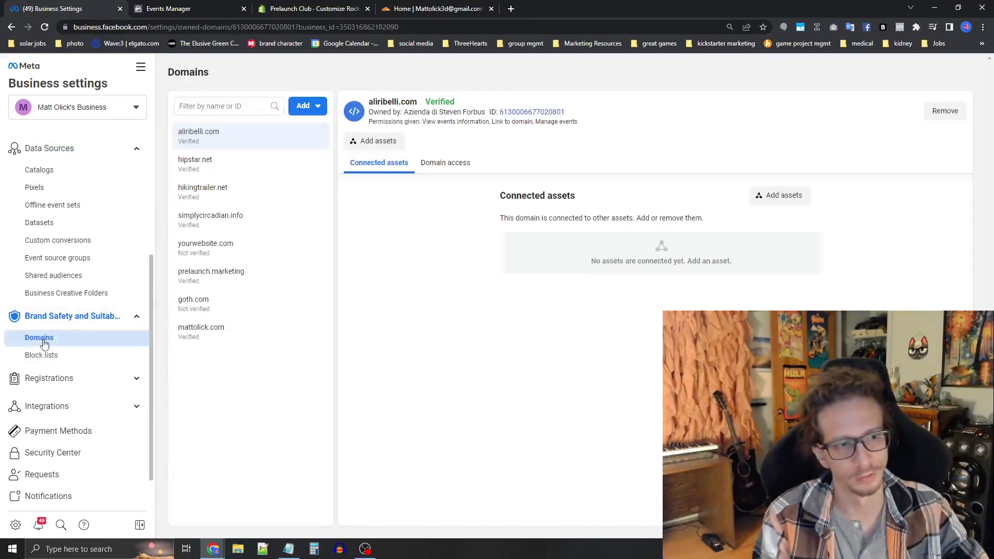
click(309, 113)
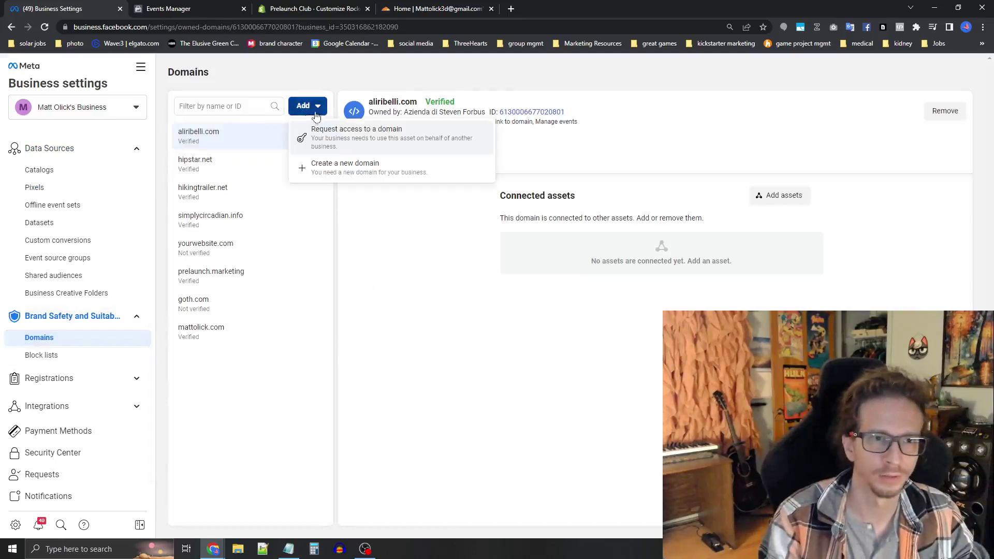
click(338, 176)
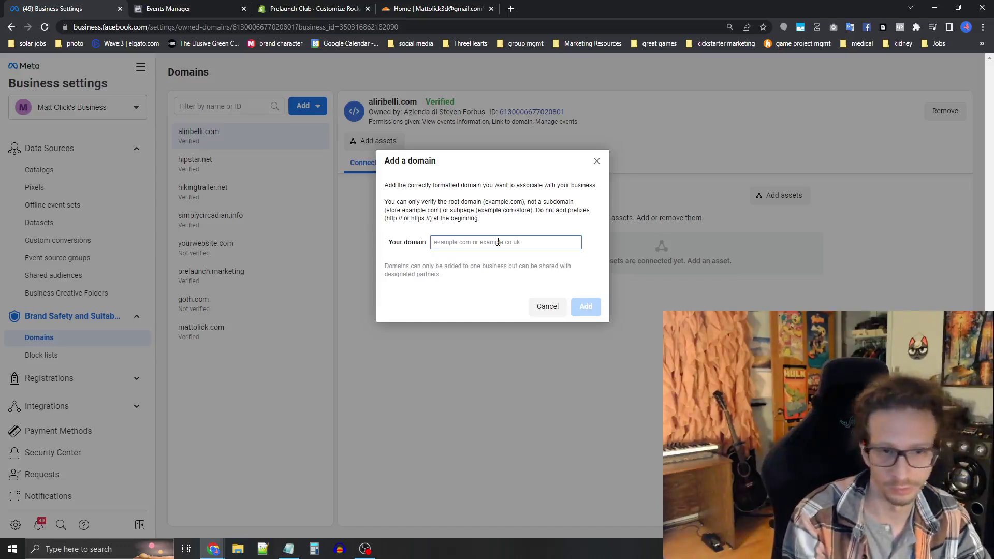
text(yourwebsite.com)
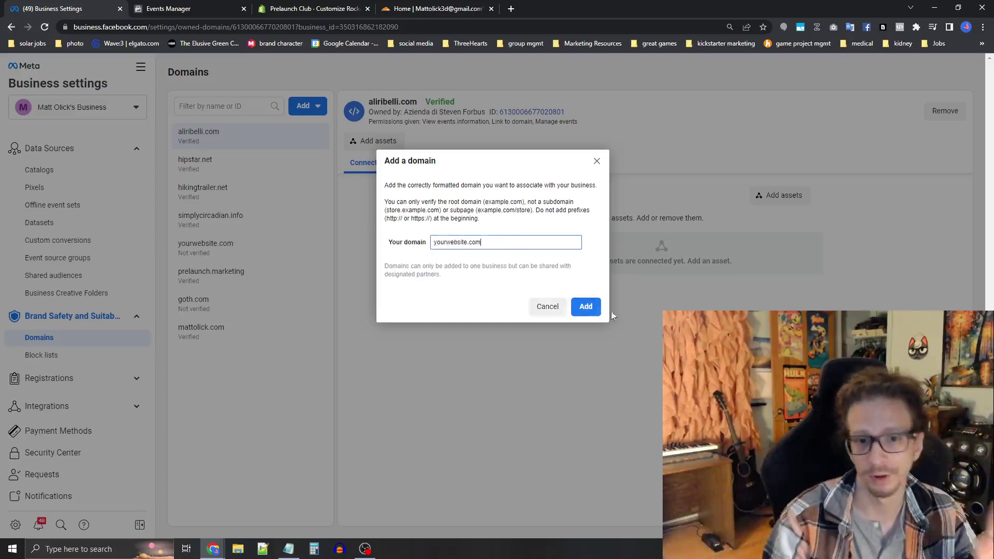
click(584, 307)
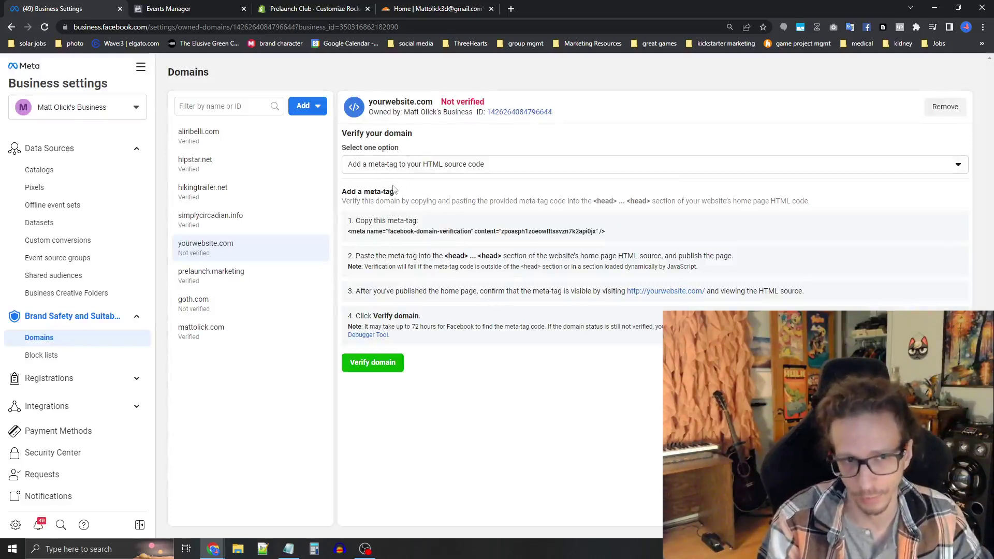
- Set the domain verification method to updating the DNS TXT record with the registrar
click(405, 167)
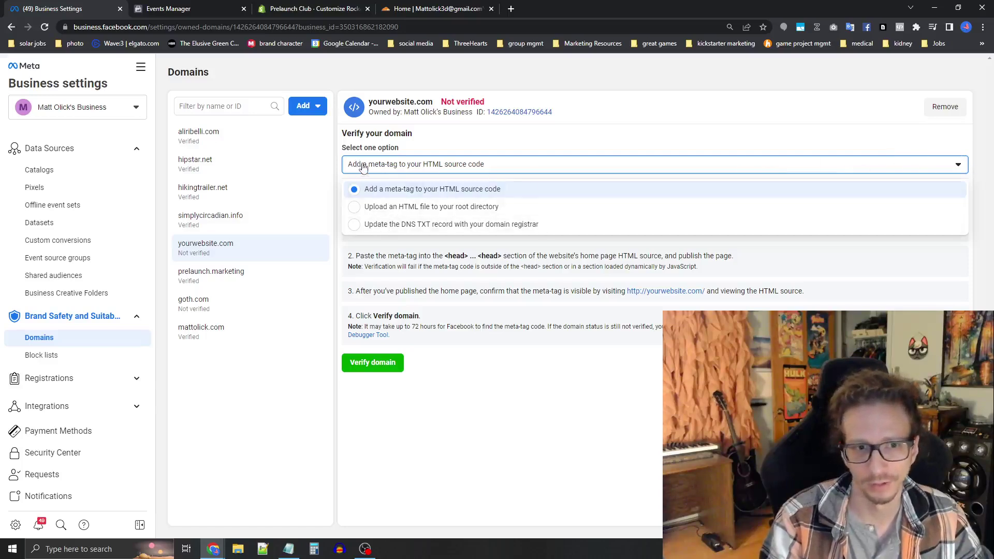
double_click(434, 164)
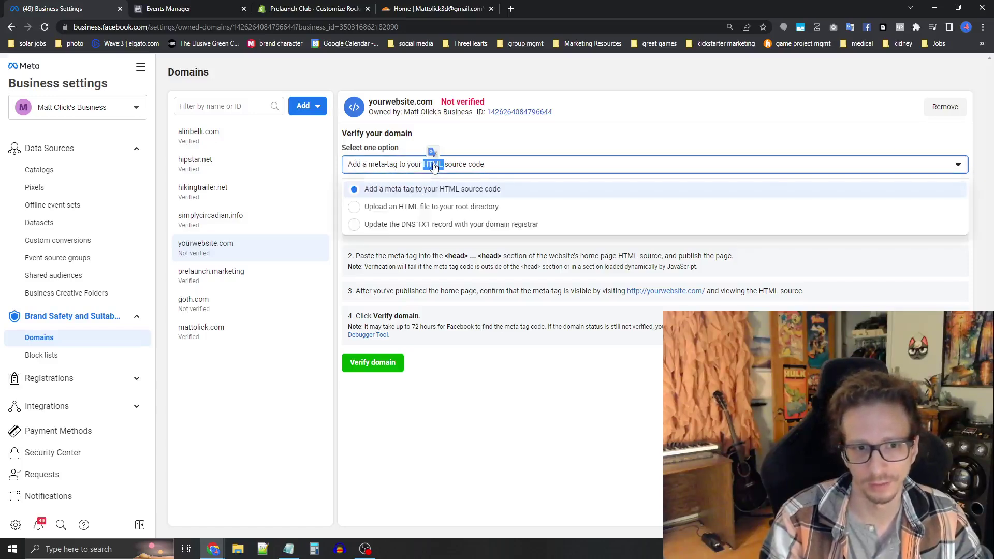
click(374, 226)
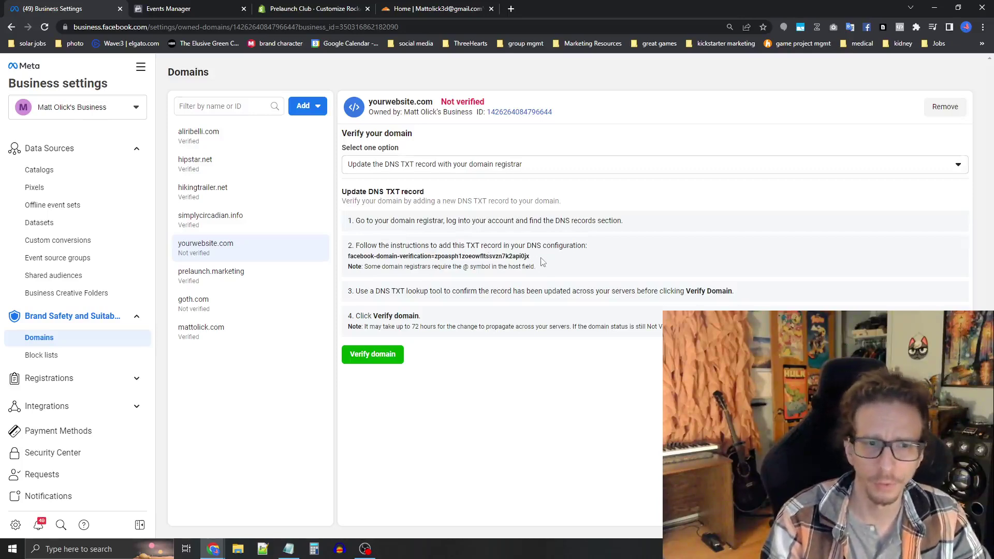
- Copy the TXT verification value shown for yourwebsite.com
drag(533, 258, 358, 258)
click(376, 260)
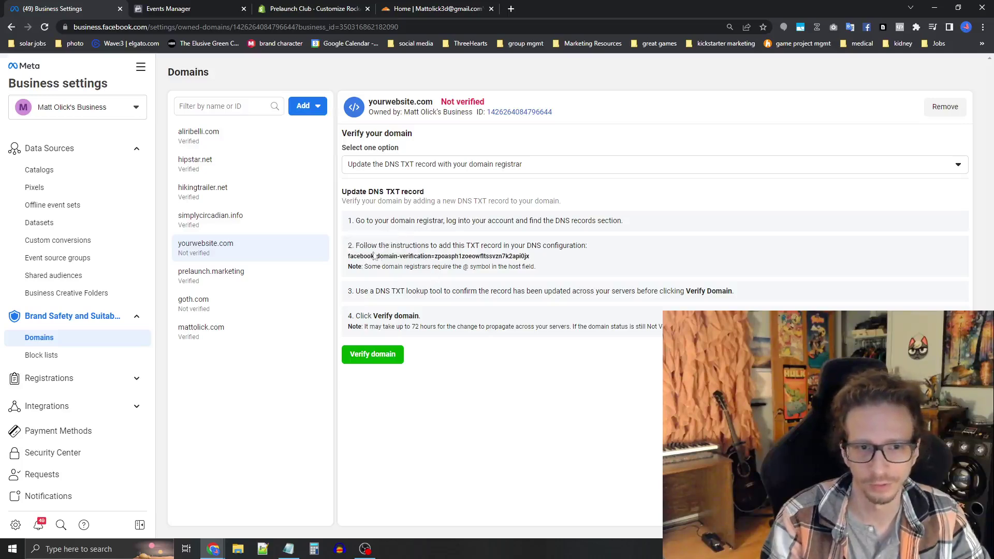
drag(529, 257, 348, 257)
key(ctrl+c)
click(459, 254)
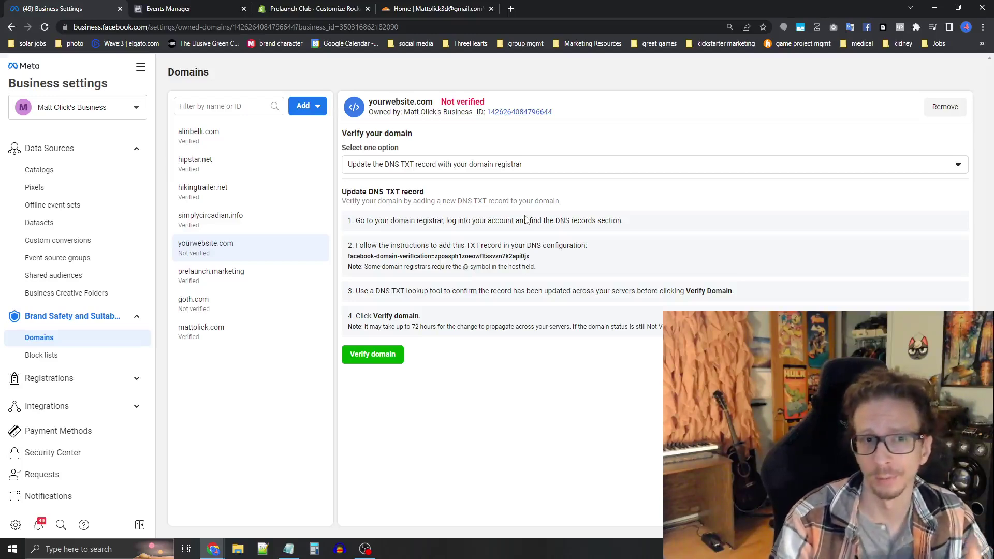
- Open the DNS records for the prelaunch.marketing site in Cloudflare
click(415, 8)
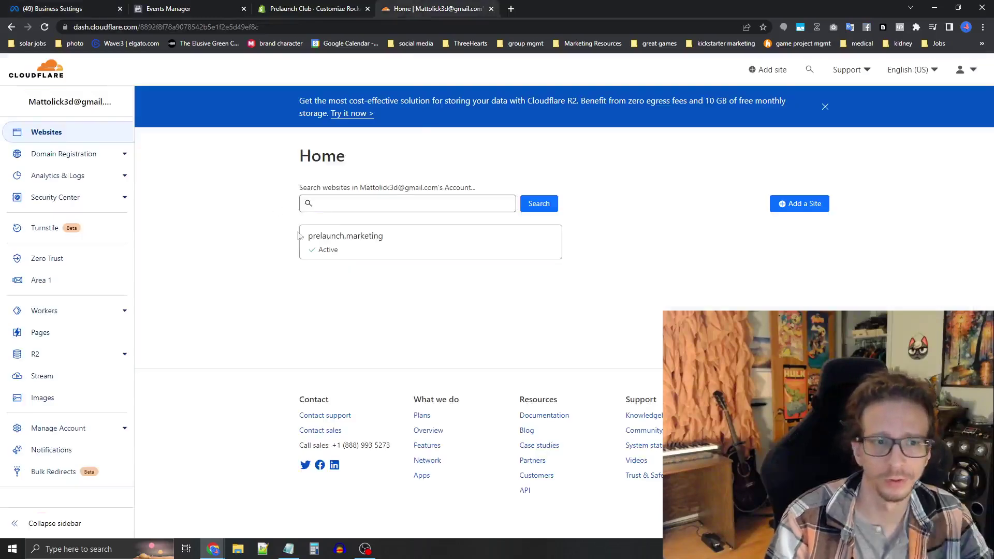
click(341, 250)
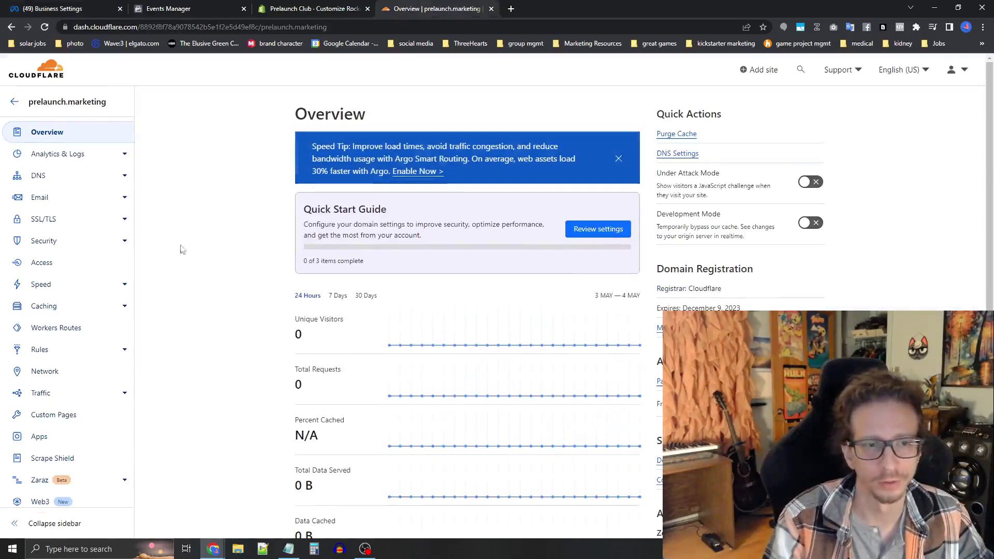
click(51, 179)
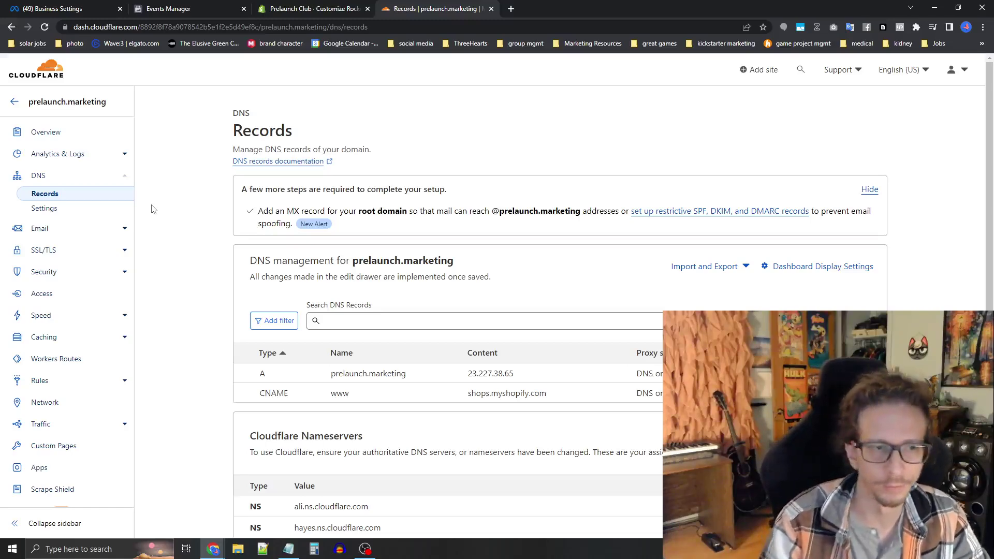
scroll(214, 237, down, 3)
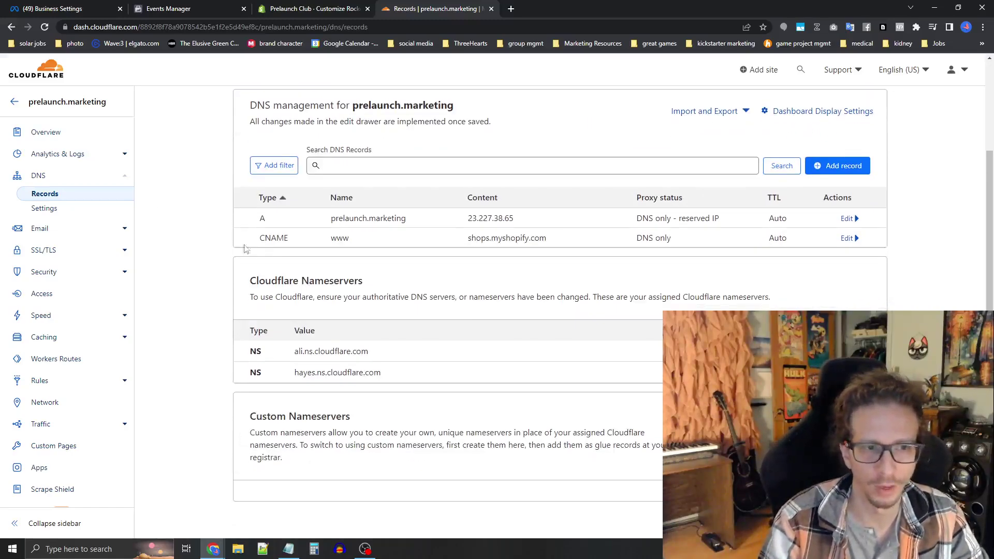
click(663, 171)
scroll(579, 253, up, 3)
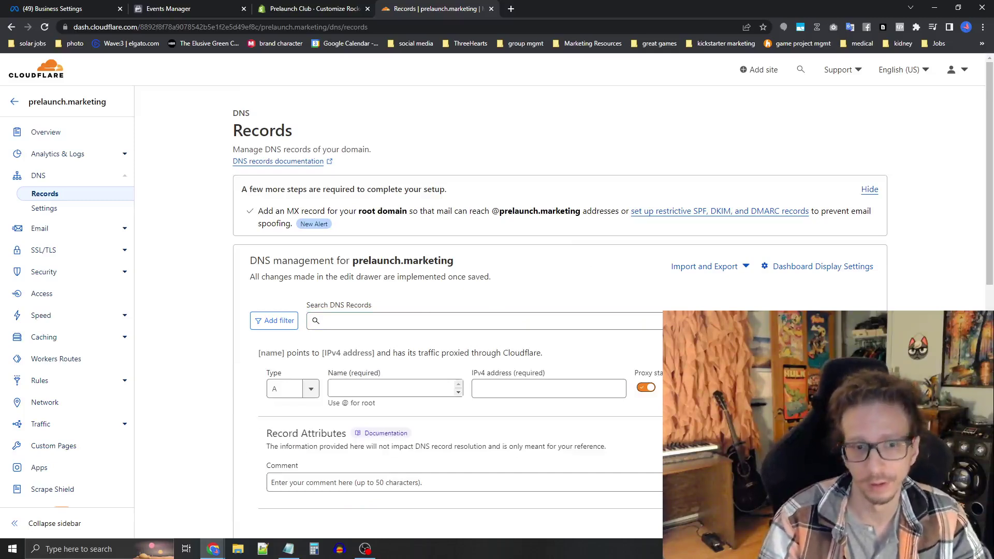
- Start a new DNS record with type TXT and name @
click(308, 389)
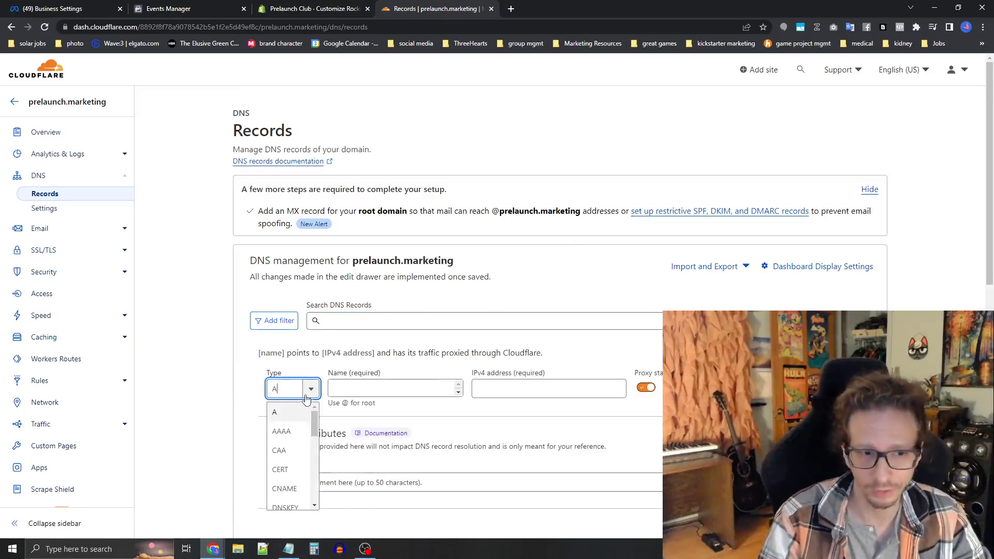
scroll(307, 407, down, 2)
scroll(307, 407, down, 5)
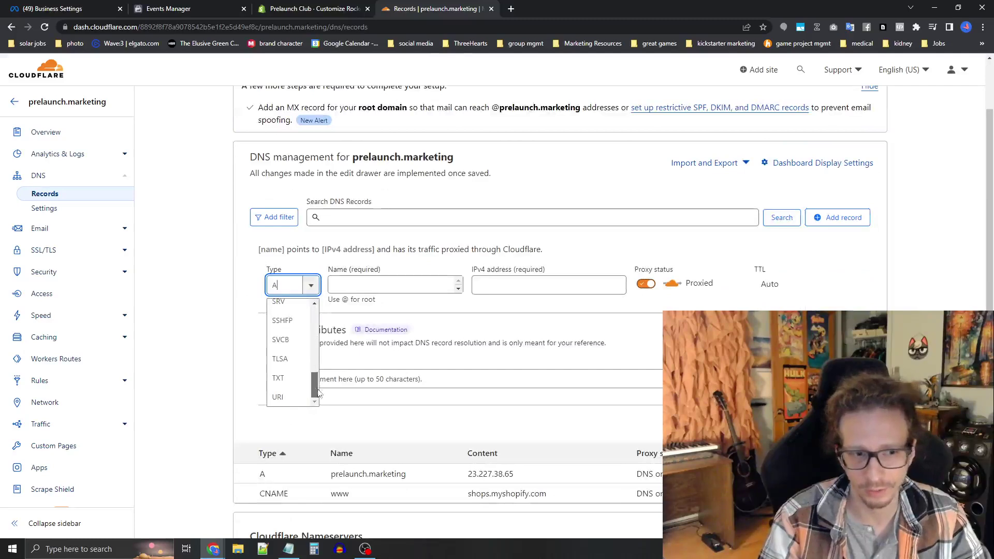
click(288, 381)
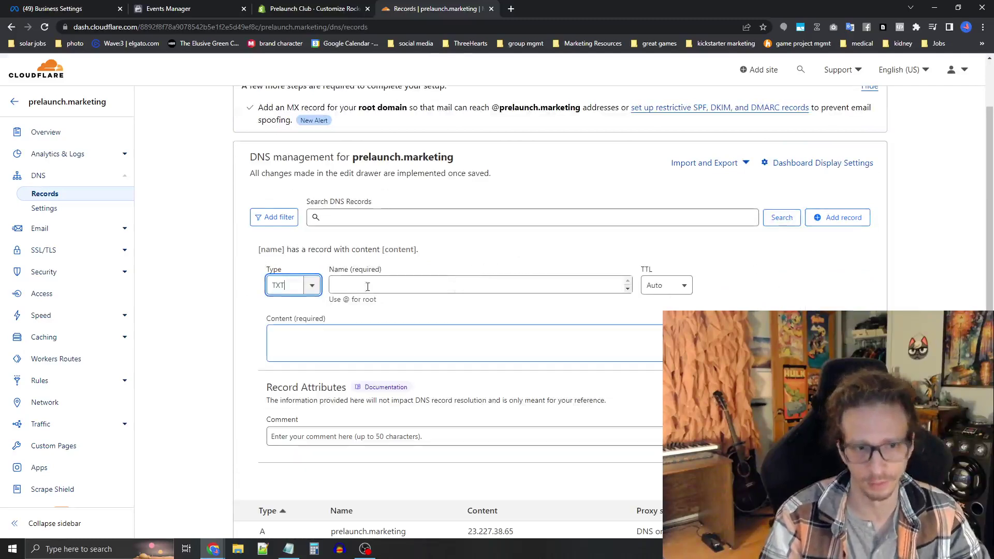
click(384, 282)
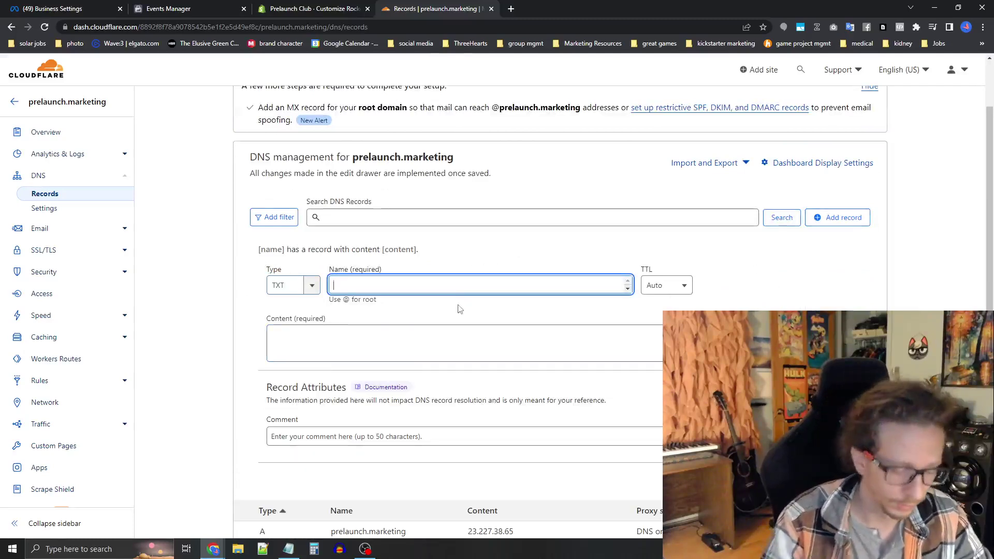
text(@)
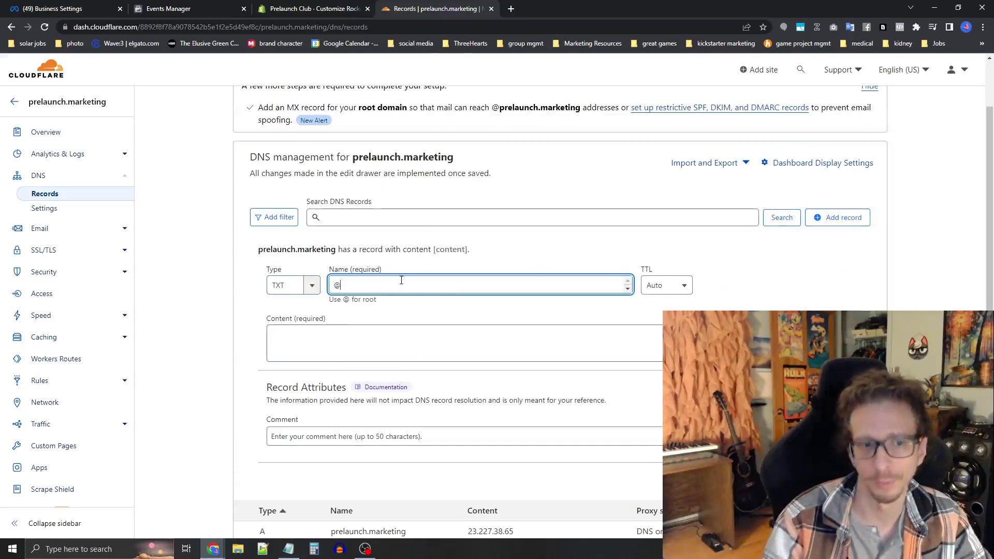
- Set the record's TTL to 1 min and paste the Facebook verification value into Content
click(646, 273)
click(673, 291)
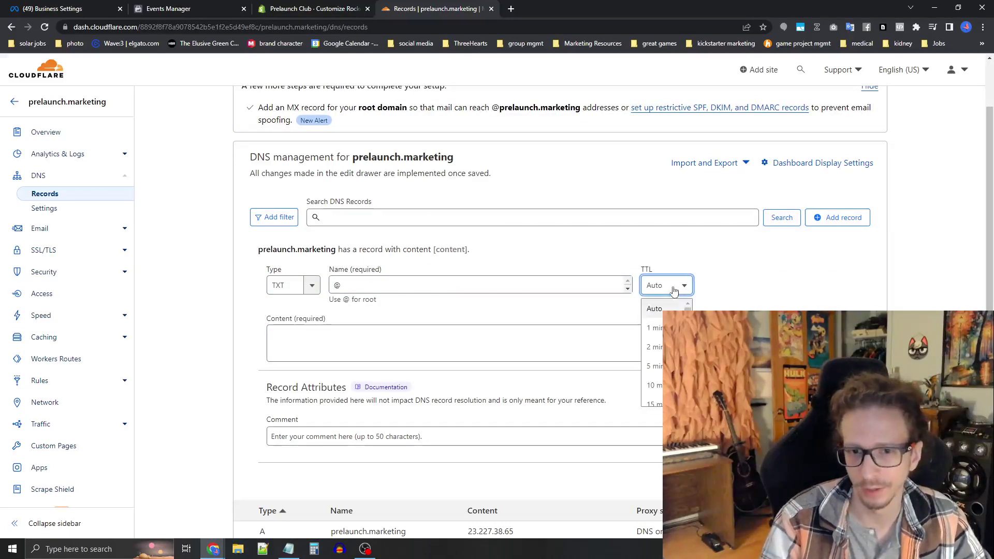
click(659, 328)
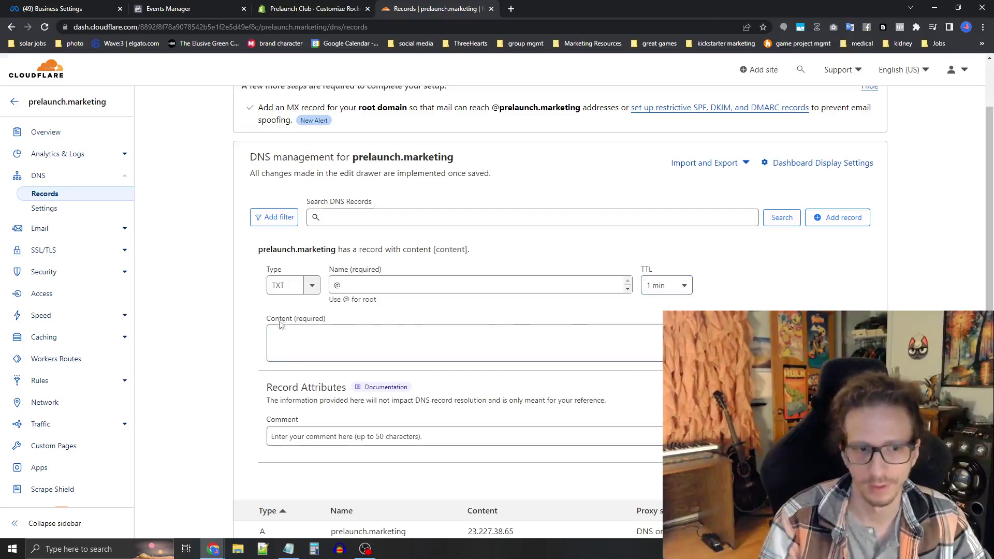
drag(326, 318, 266, 319)
click(303, 329)
key(ctrl+v)
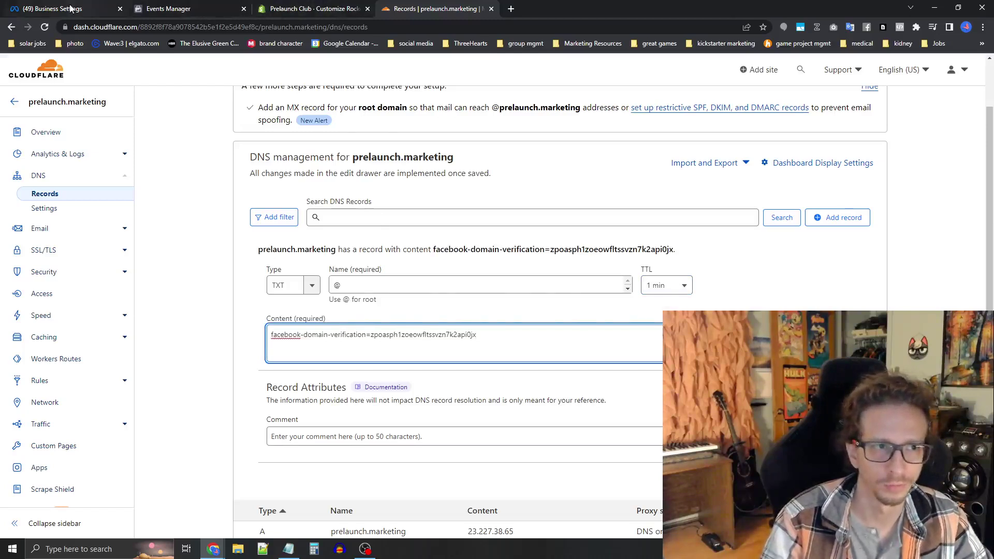
click(98, 9)
click(489, 257)
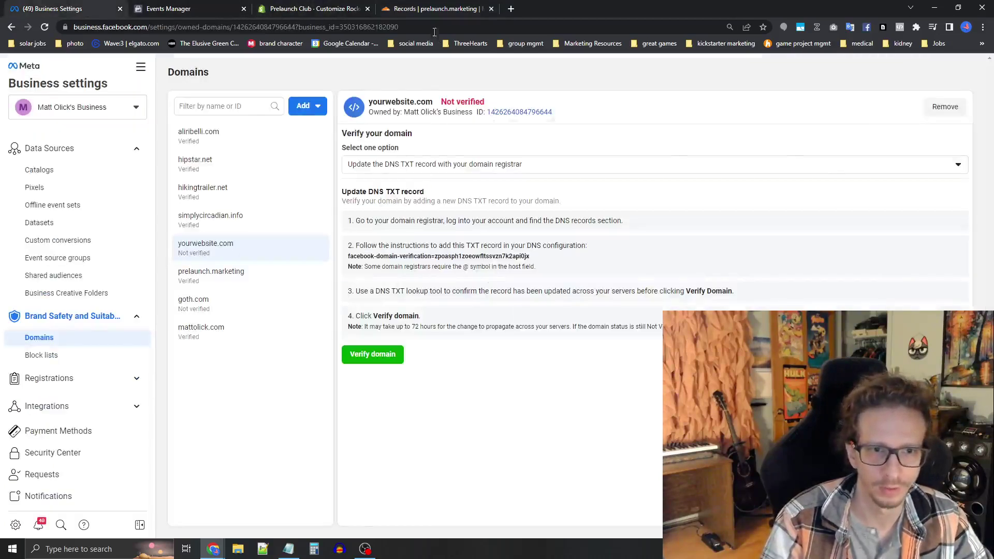
click(430, 9)
drag(542, 335, 193, 337)
click(207, 337)
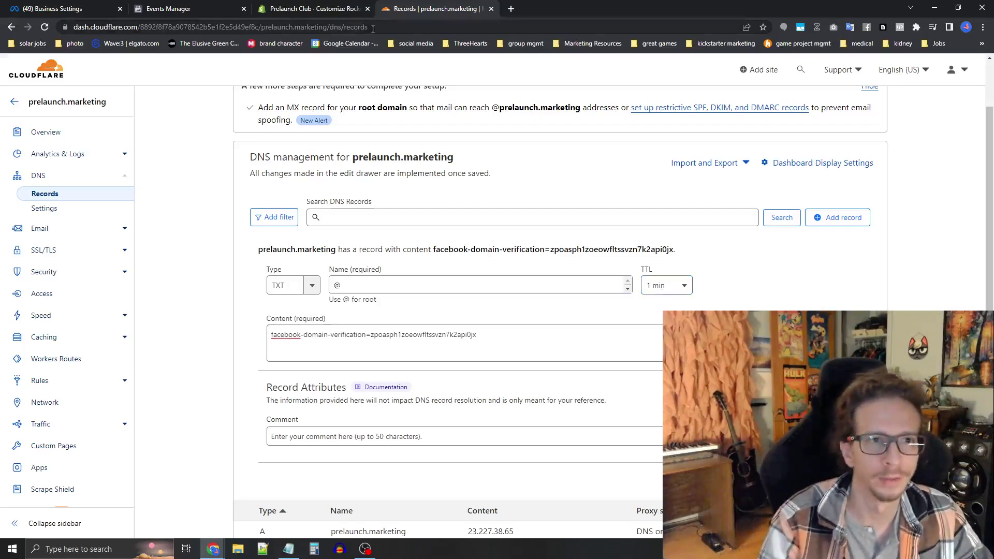
click(26, 7)
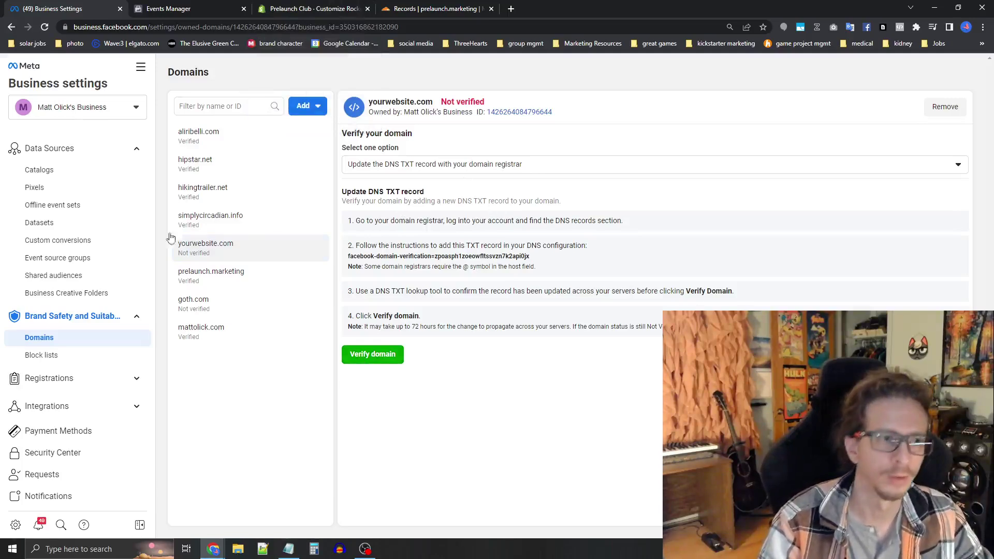
- Open the business's pixel in Events Manager and show its Aggregated Event Measurement panel
click(44, 194)
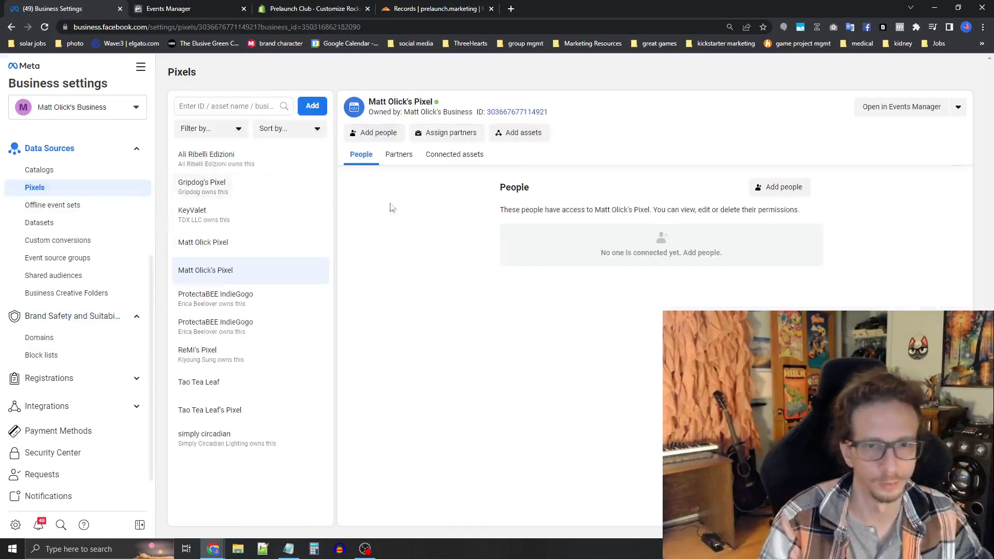
click(898, 109)
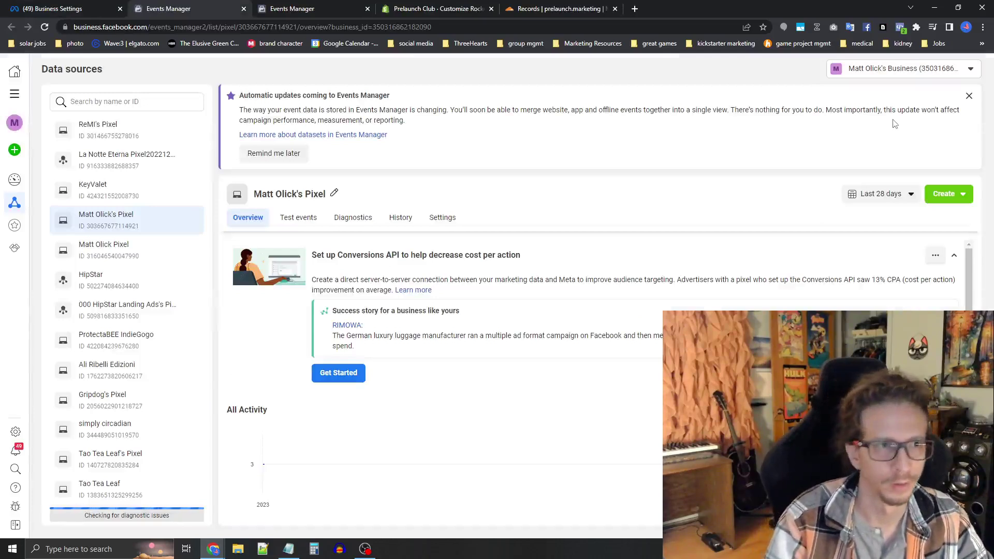
click(67, 8)
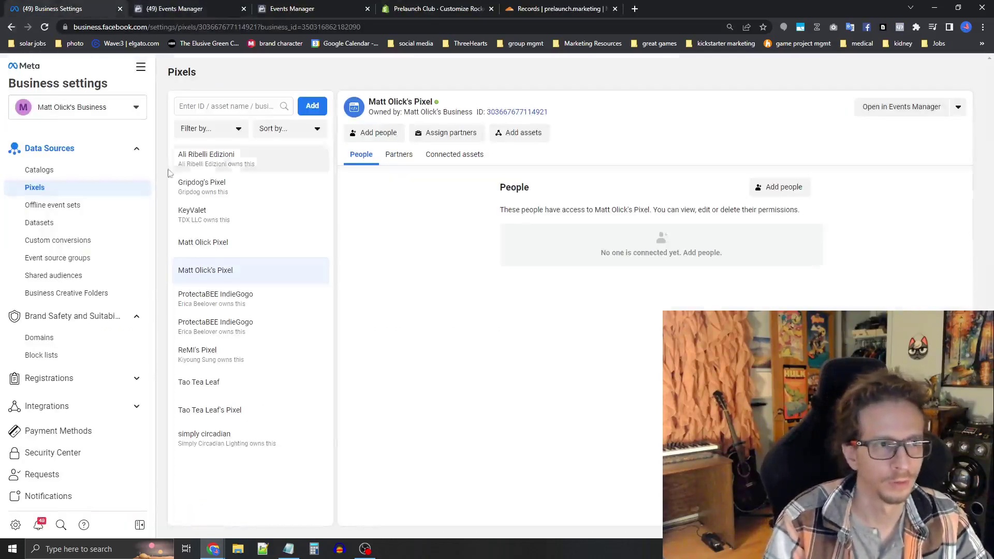
click(140, 67)
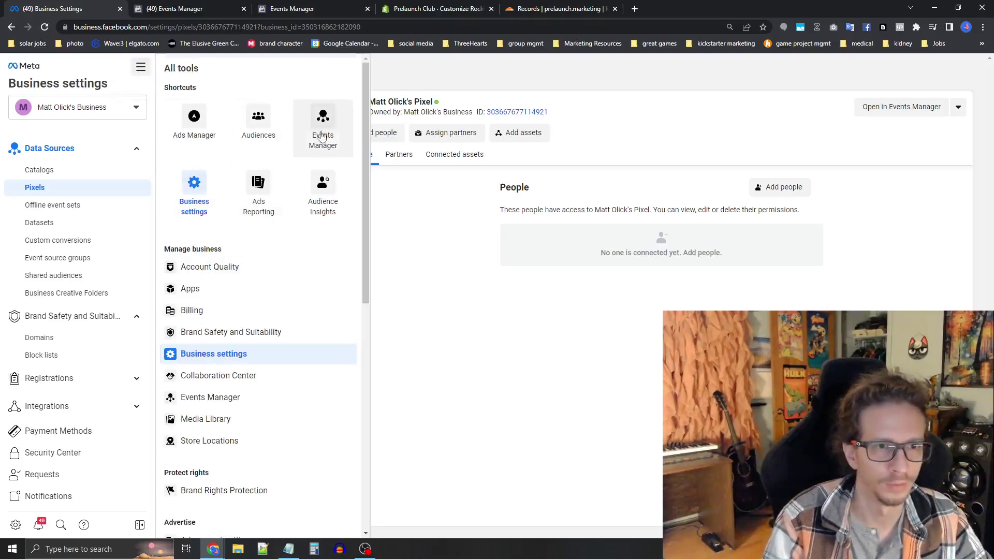
scroll(279, 357, down, 4)
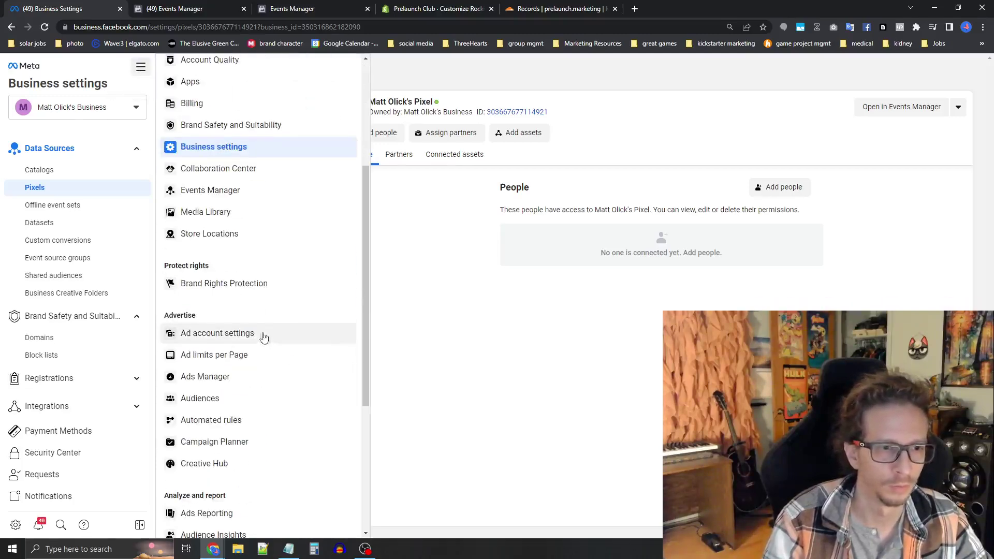
click(290, 9)
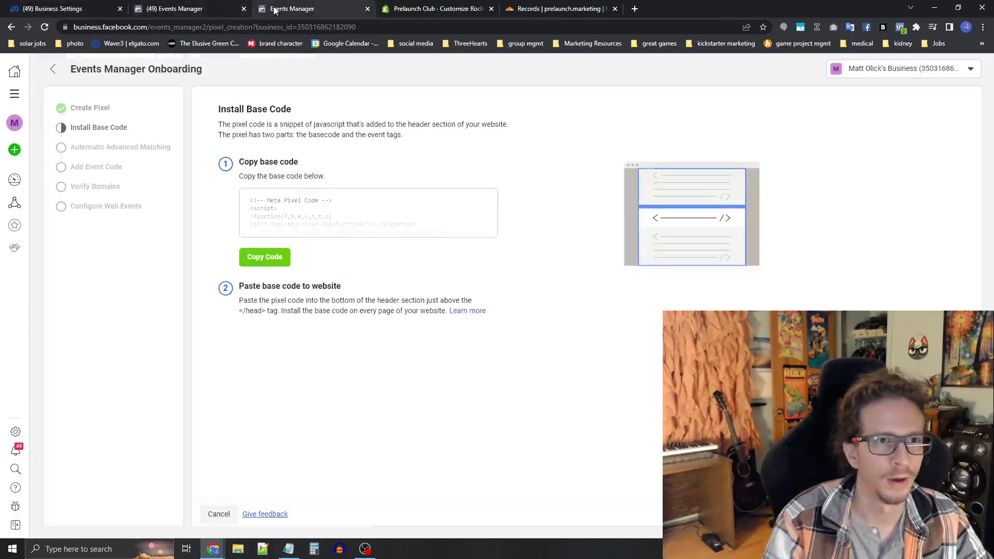
click(166, 9)
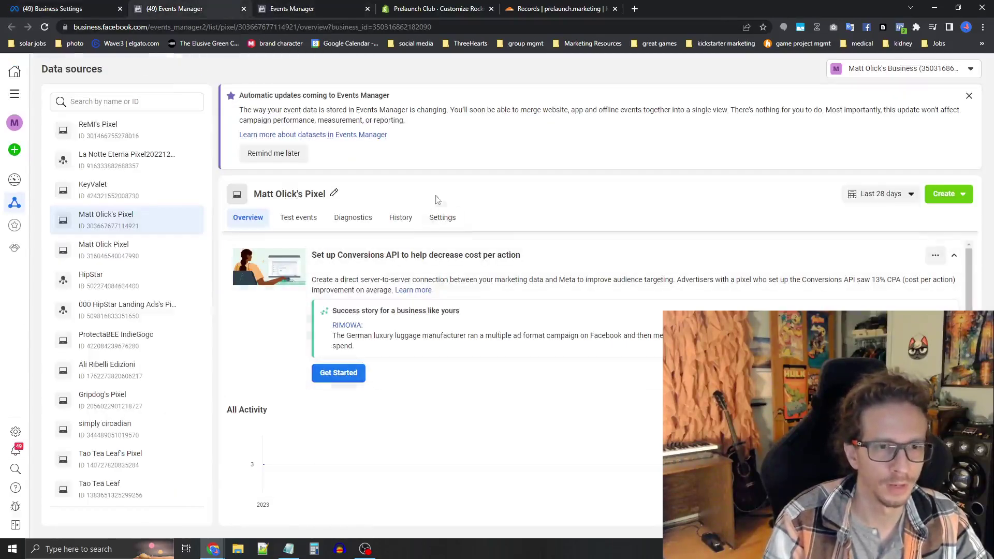
scroll(573, 371, down, 3)
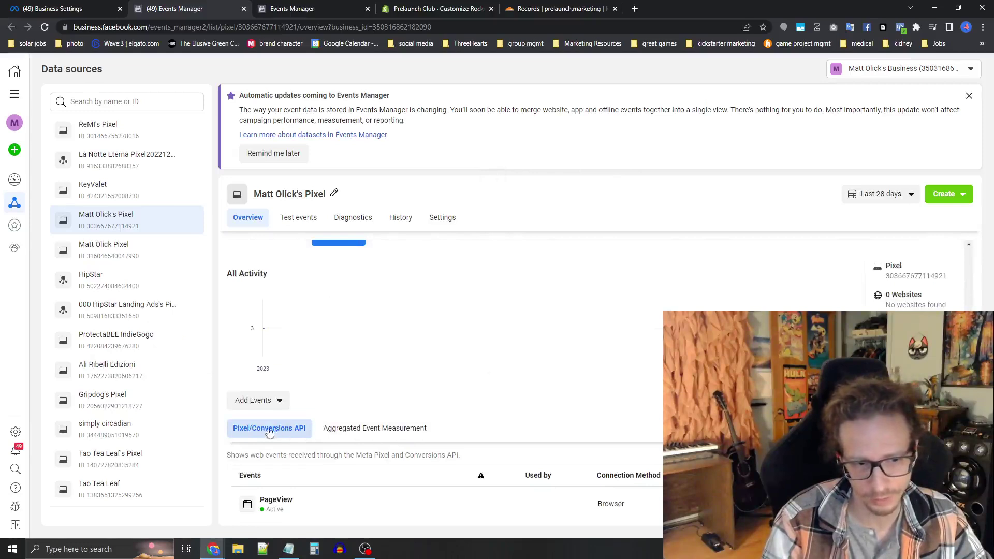
drag(464, 431, 324, 417)
click(366, 431)
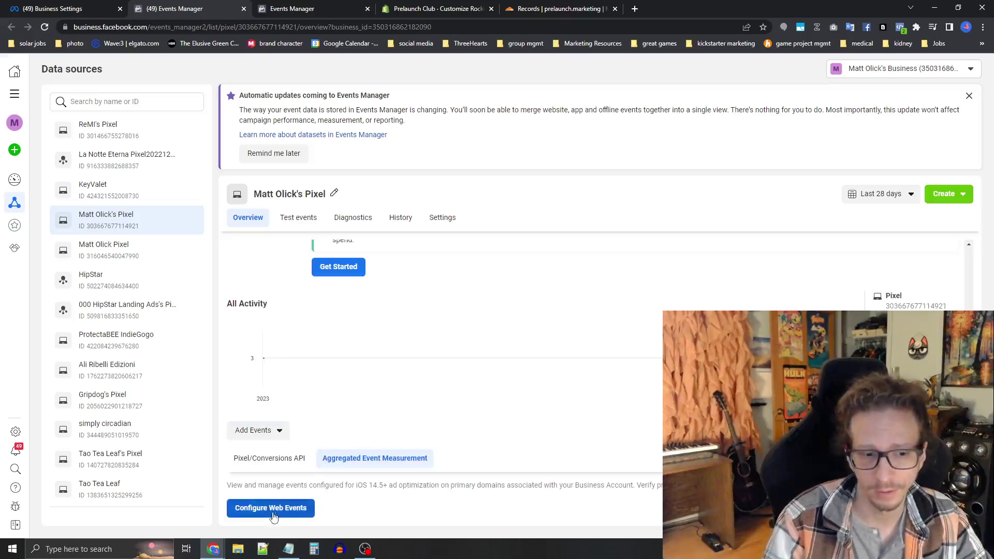
- Edit the second verified domain's web event configuration and delete its top event, Purchase
click(253, 512)
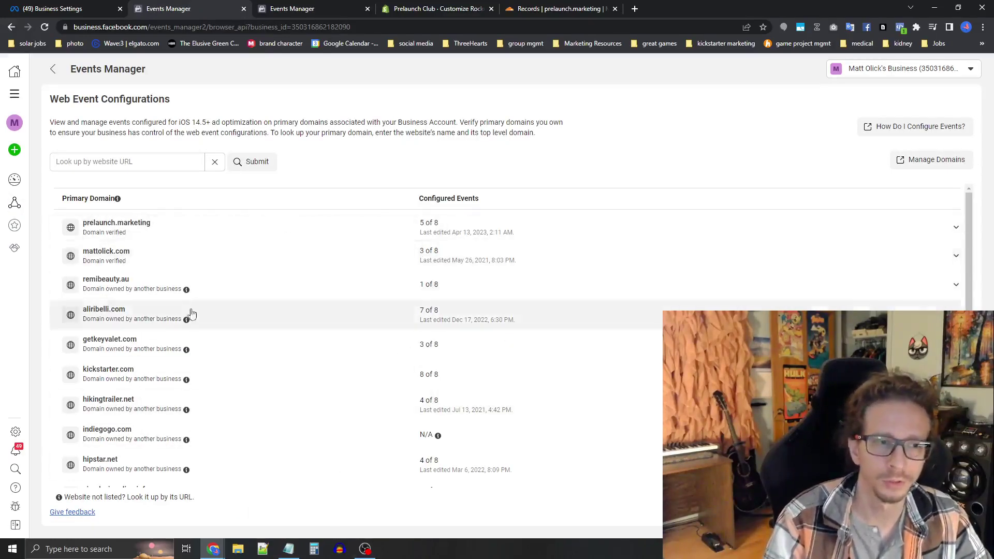
click(215, 259)
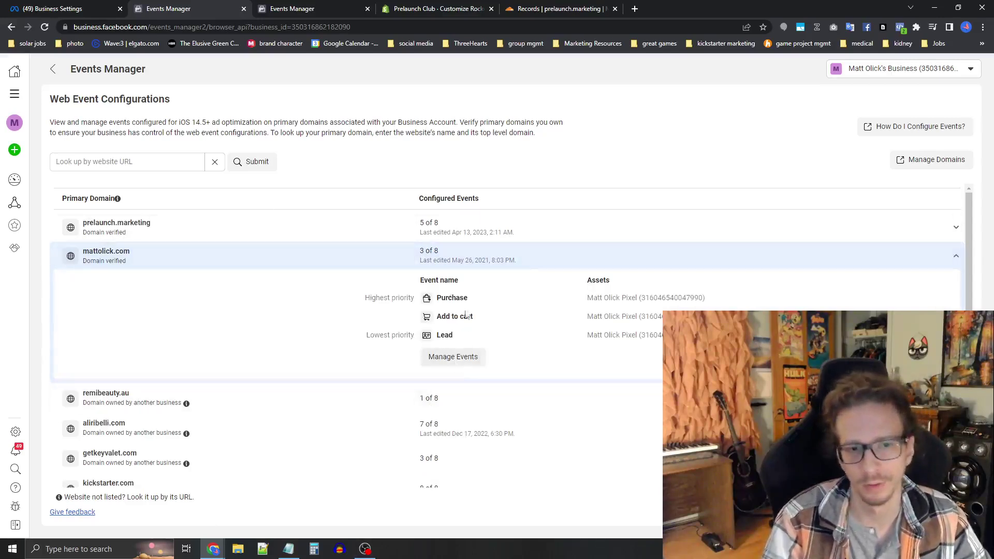
click(462, 358)
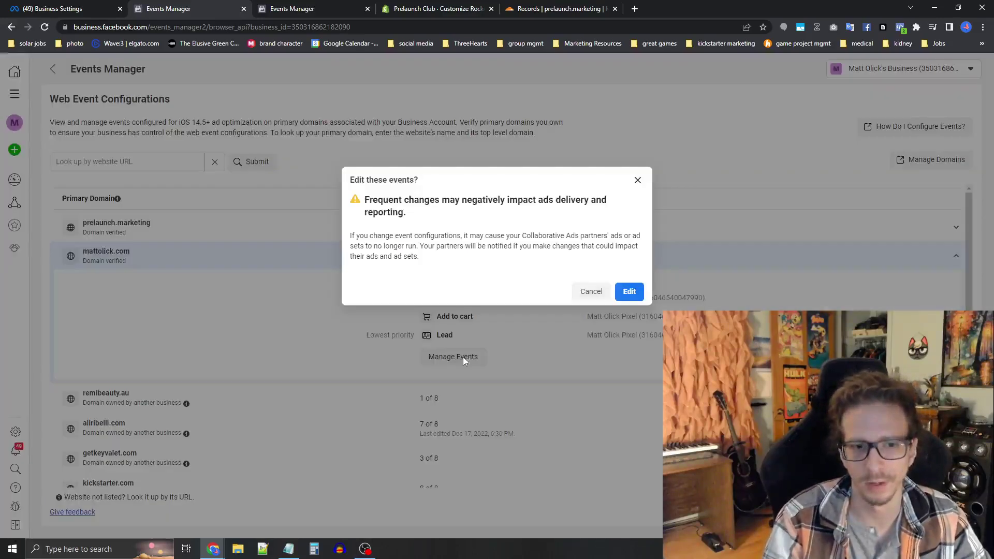
click(629, 291)
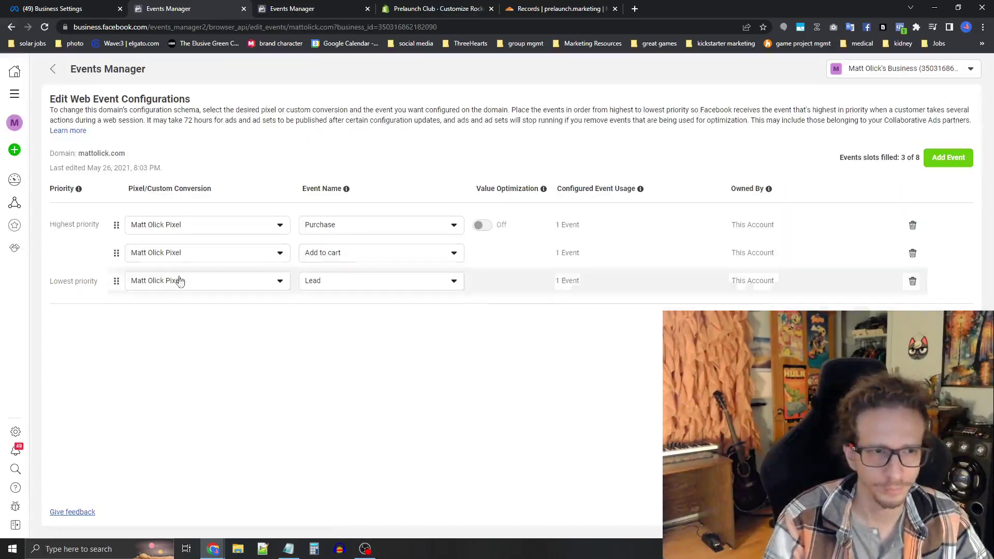
click(914, 226)
- Delete the remaining two events and add a first event slot using the account's pixel
click(913, 226)
click(913, 226)
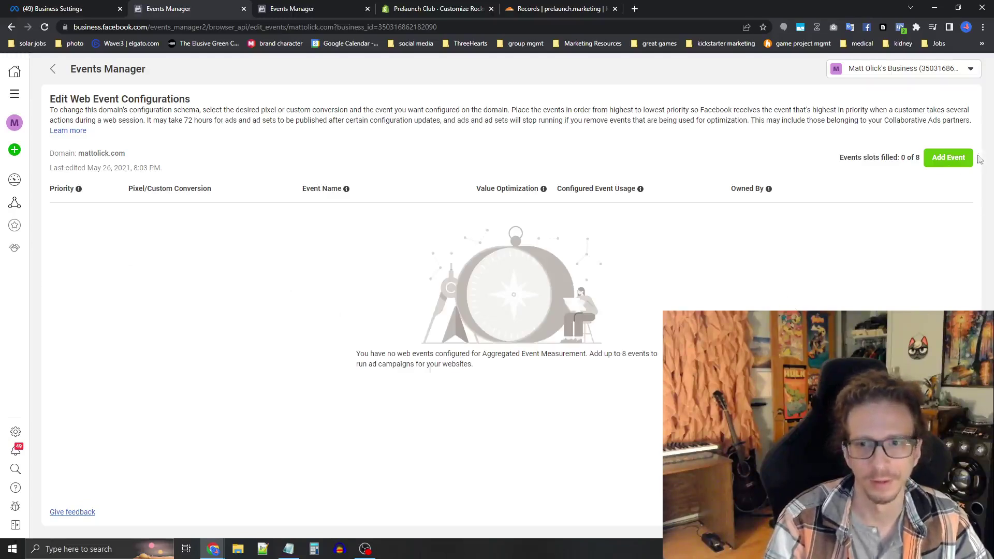
click(948, 162)
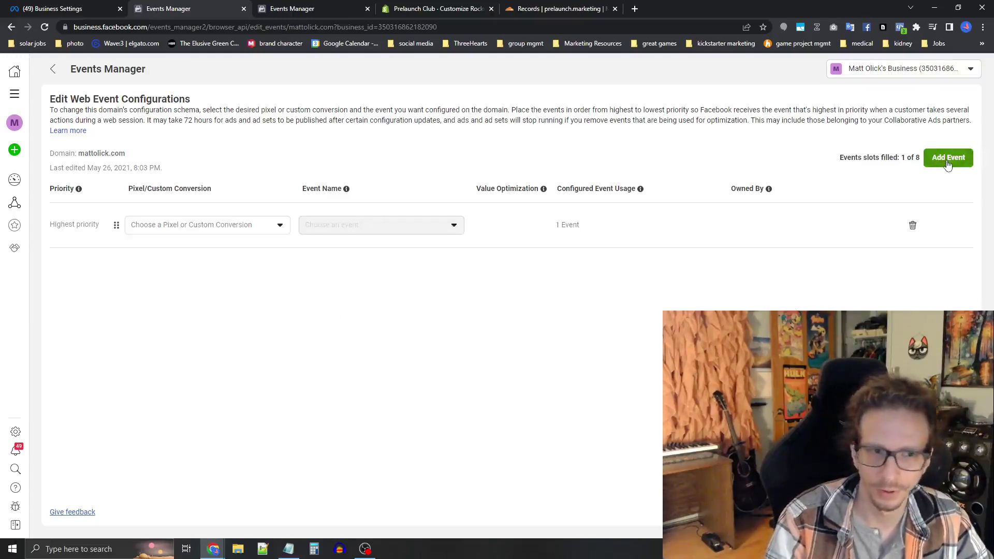
click(233, 229)
scroll(202, 347, down, 5)
click(202, 326)
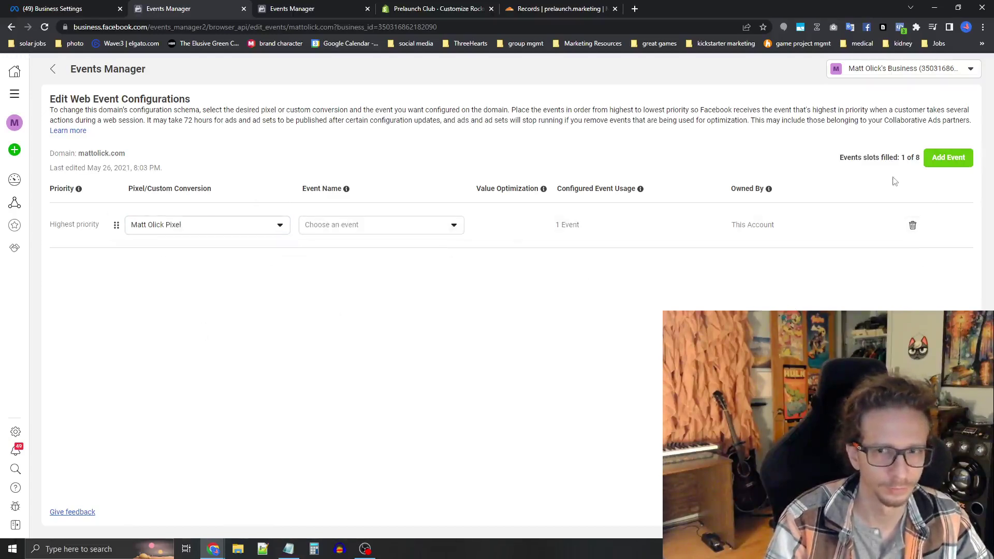
- Add a second event slot on the same pixel
click(954, 157)
click(271, 253)
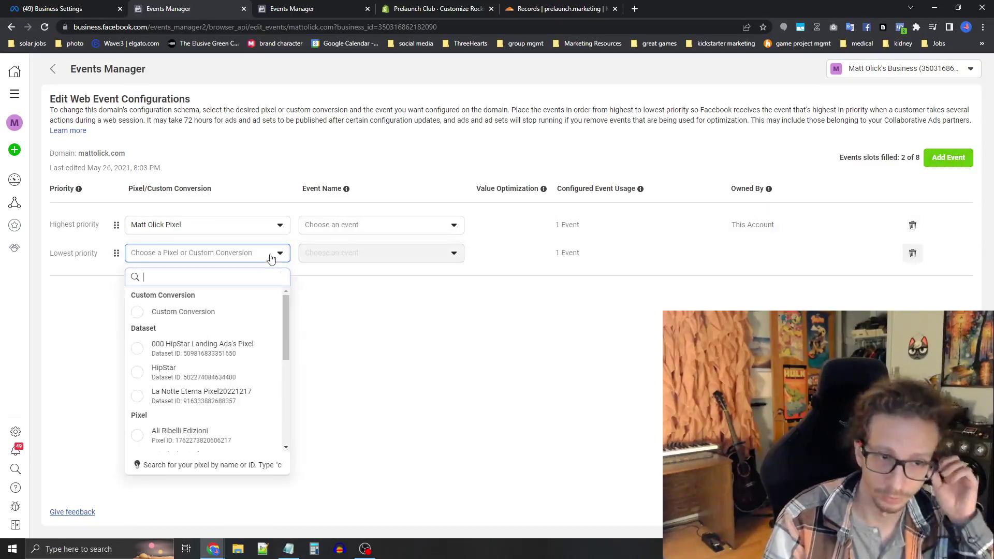
scroll(220, 378, down, 3)
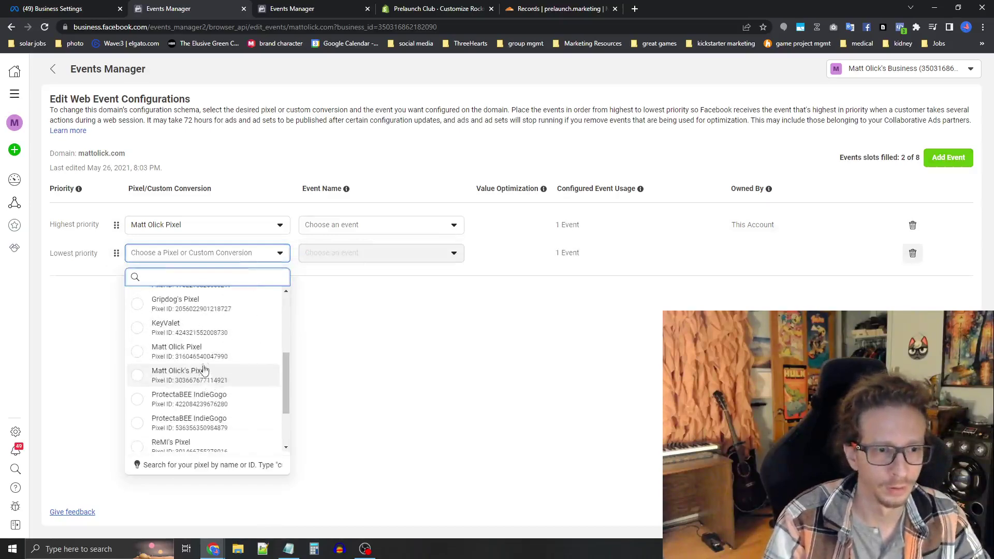
click(202, 351)
drag(299, 189, 343, 195)
click(368, 286)
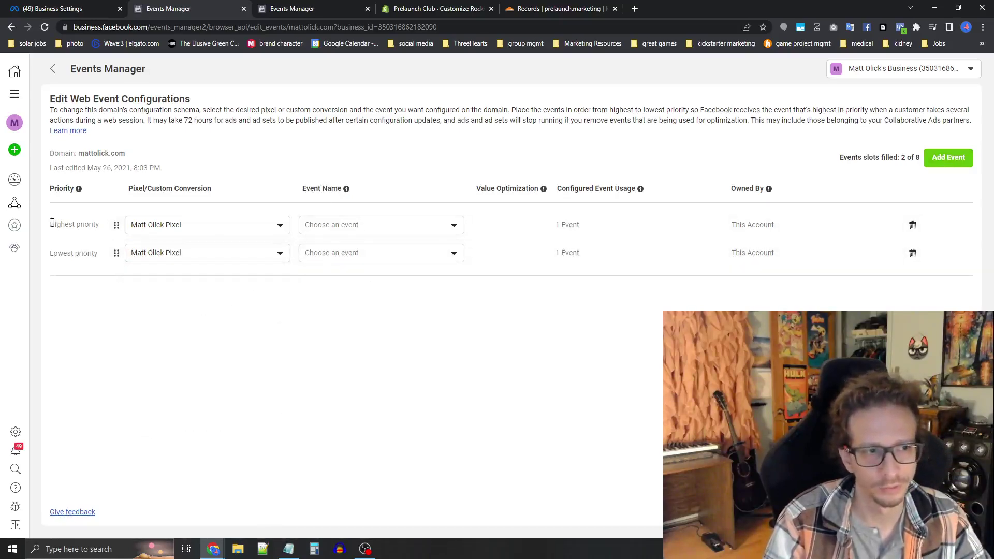
drag(58, 192, 90, 261)
click(132, 289)
- Set the top slot's event to Purchase and the lower slot's event to Lead
click(396, 254)
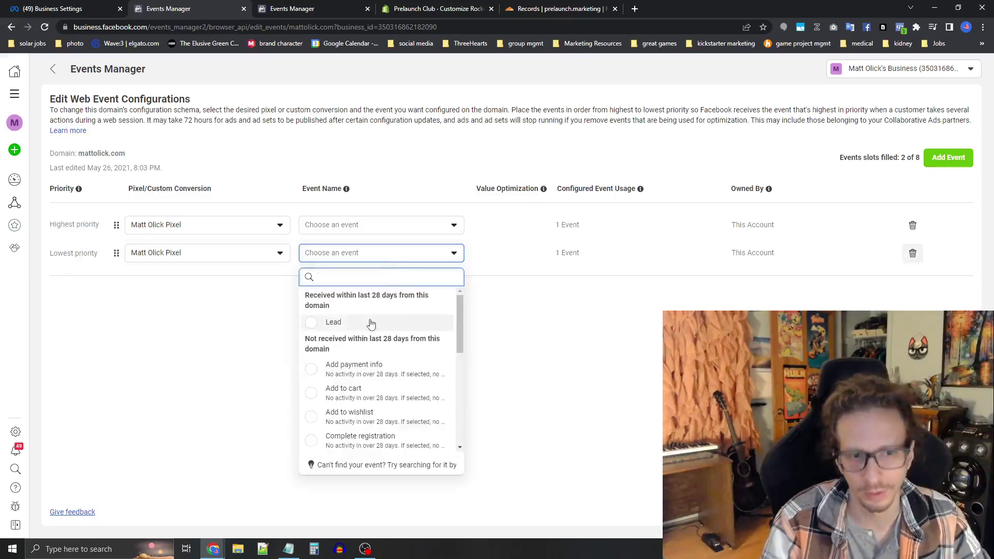
click(366, 325)
click(359, 226)
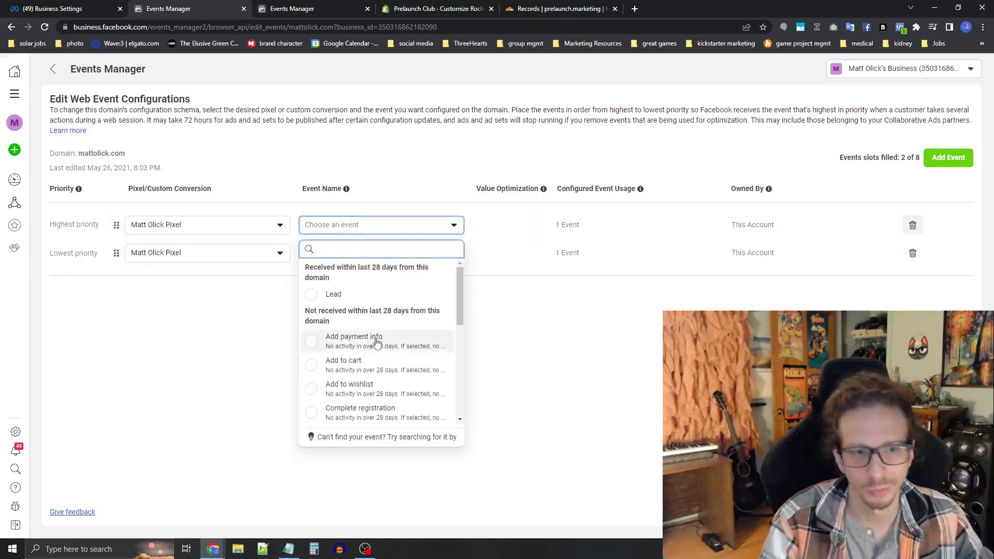
scroll(393, 348, down, 3)
scroll(392, 349, down, 4)
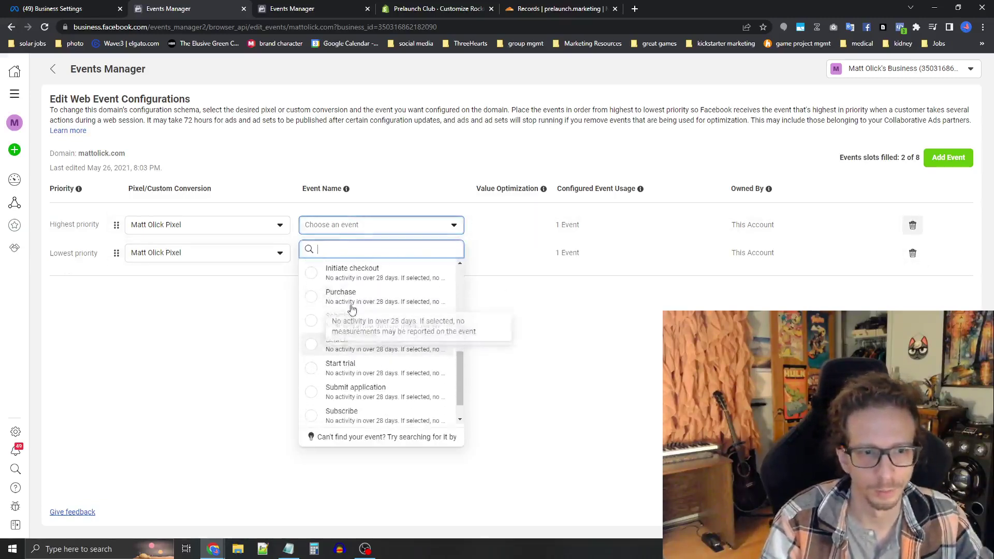
click(351, 304)
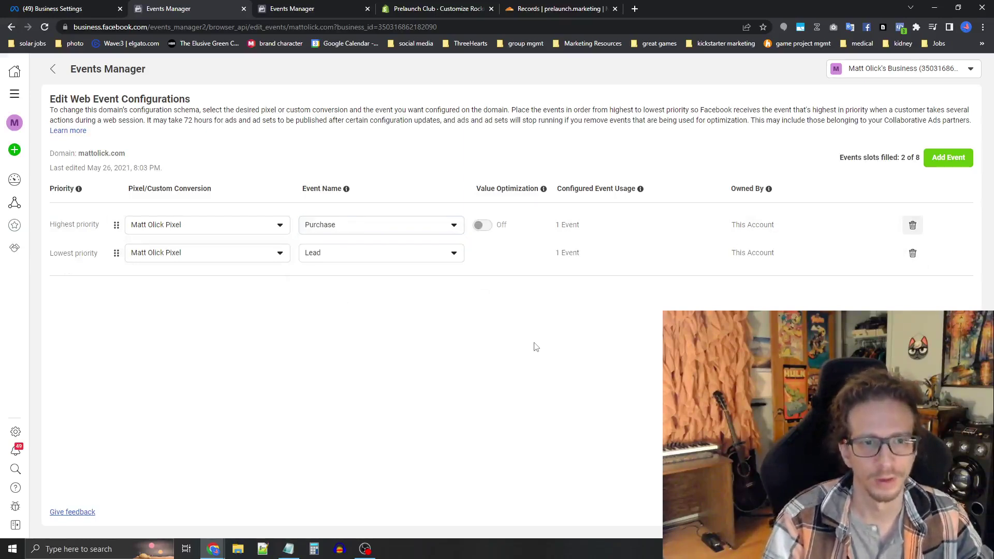
- Add a third slot between Purchase and Lead using the same pixel, with event Add to cart
click(944, 157)
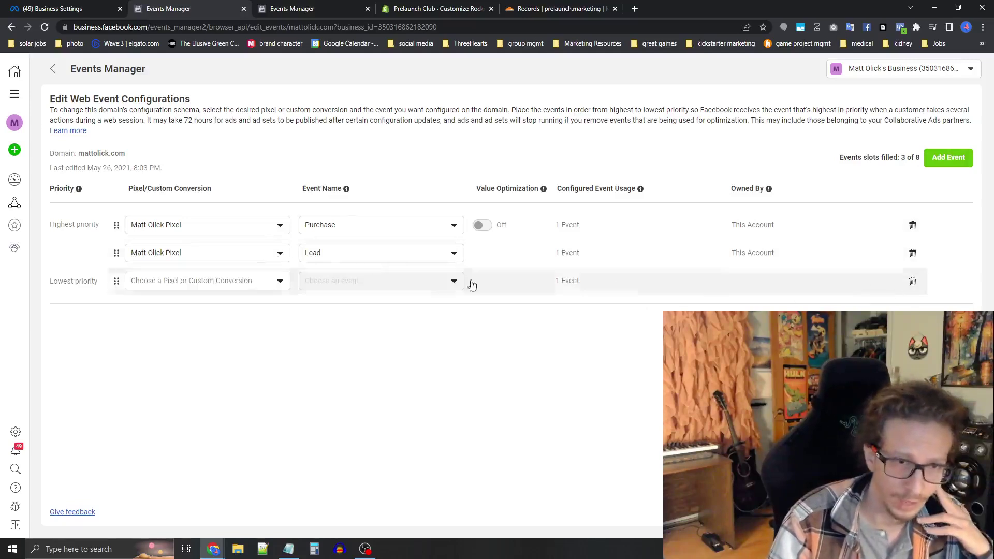
drag(117, 281, 112, 251)
click(236, 253)
scroll(207, 373, down, 3)
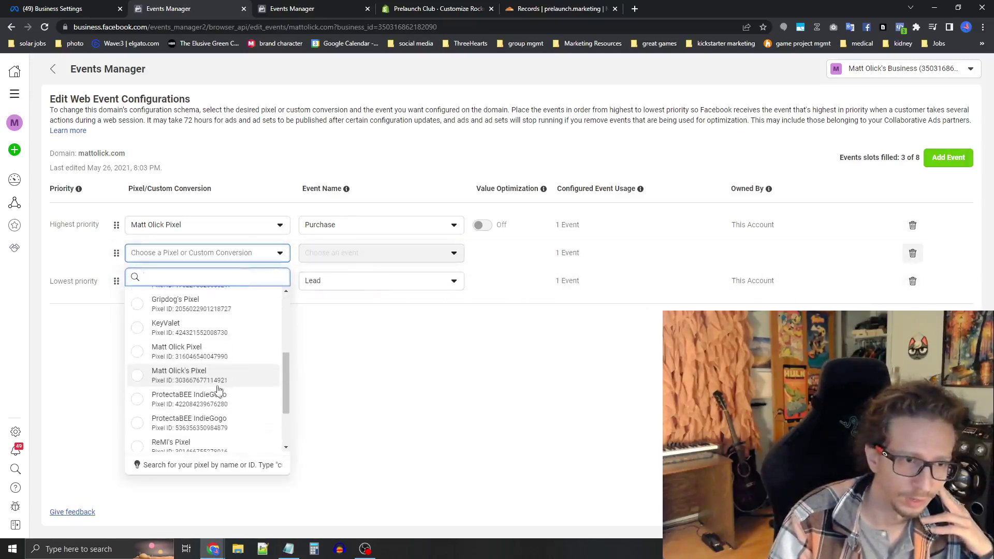
click(211, 360)
click(361, 260)
click(393, 394)
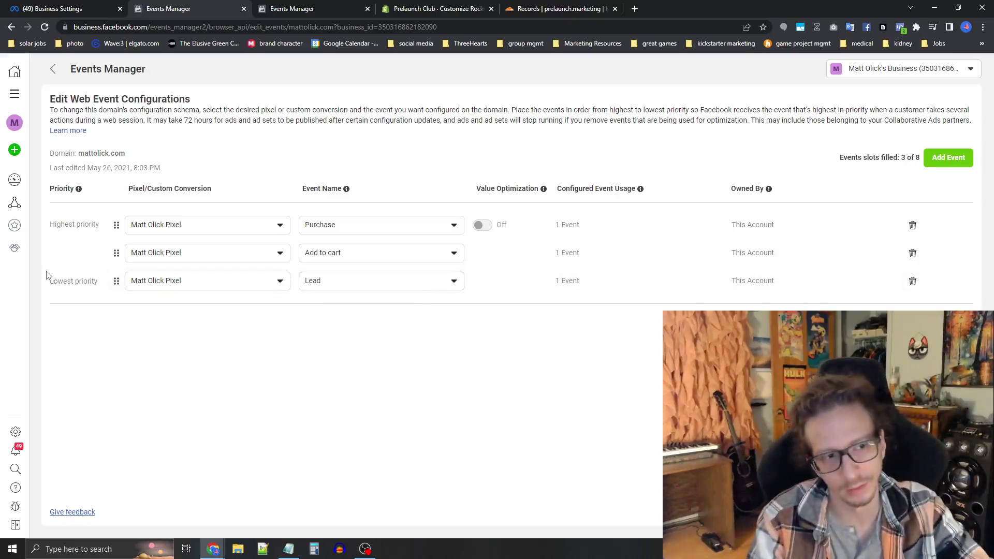
drag(50, 281, 107, 289)
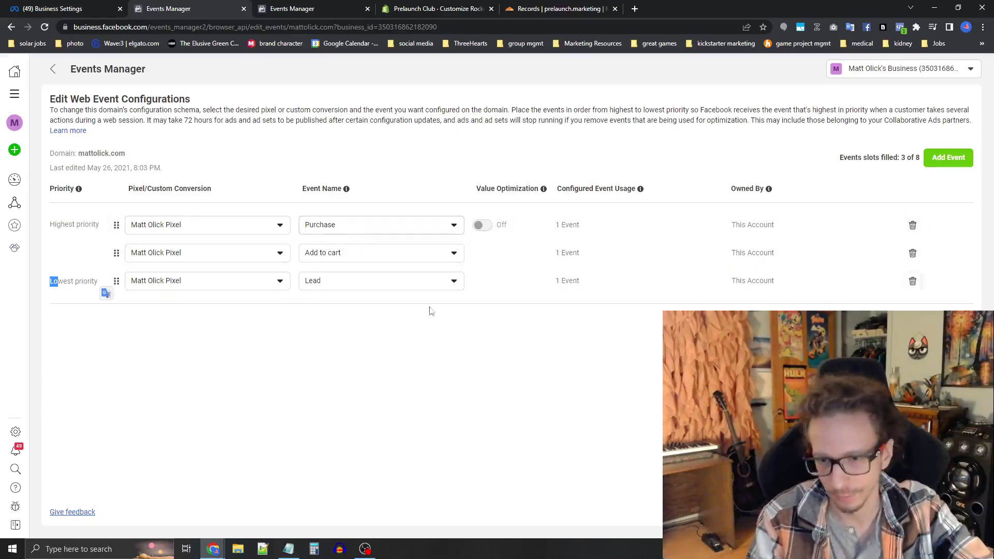
click(463, 365)
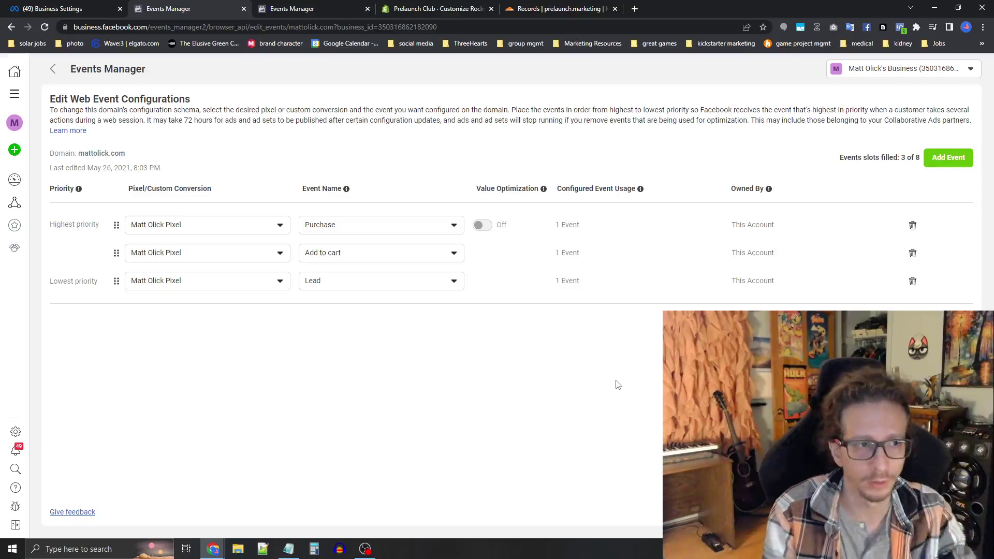
click(15, 94)
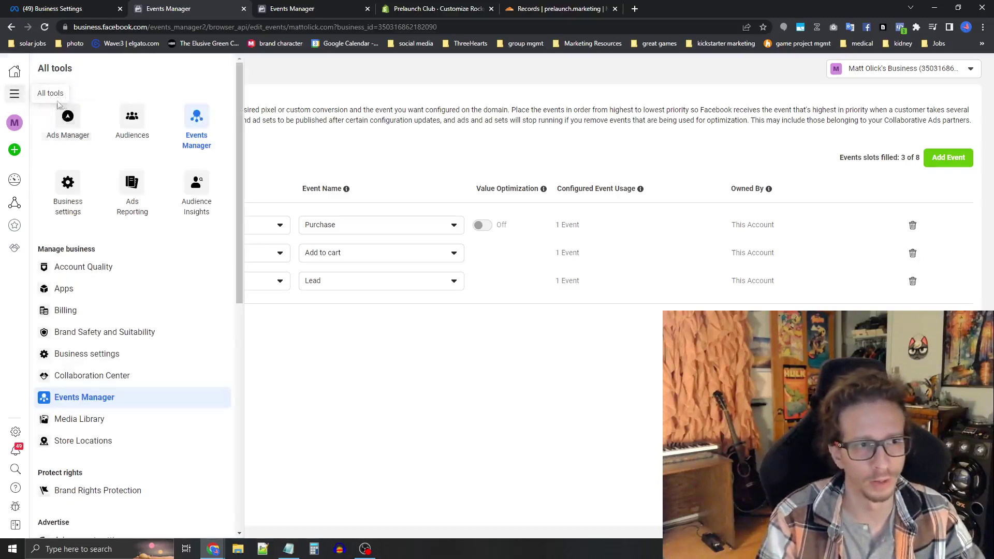
click(471, 110)
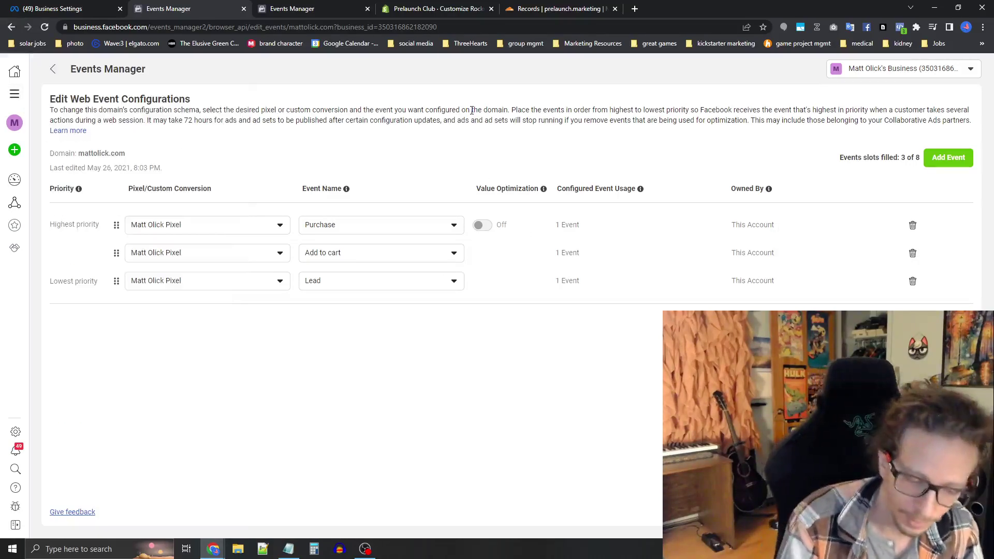